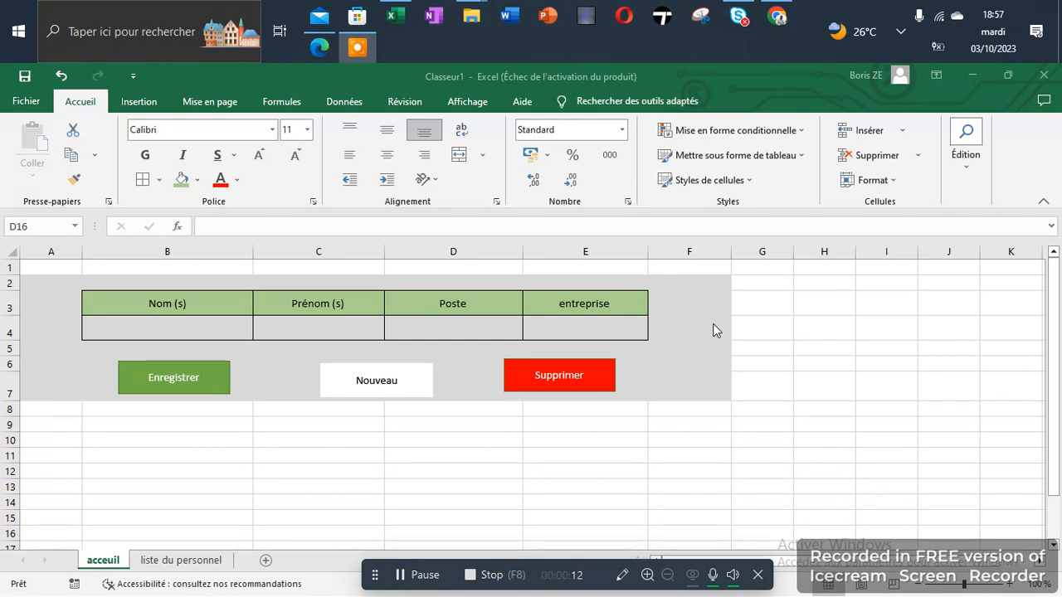
Enter the employee's surname and first names, Poste 'Directeur technique' and entreprise 'Barushad pro service group' in B4:E4.
click(176, 332)
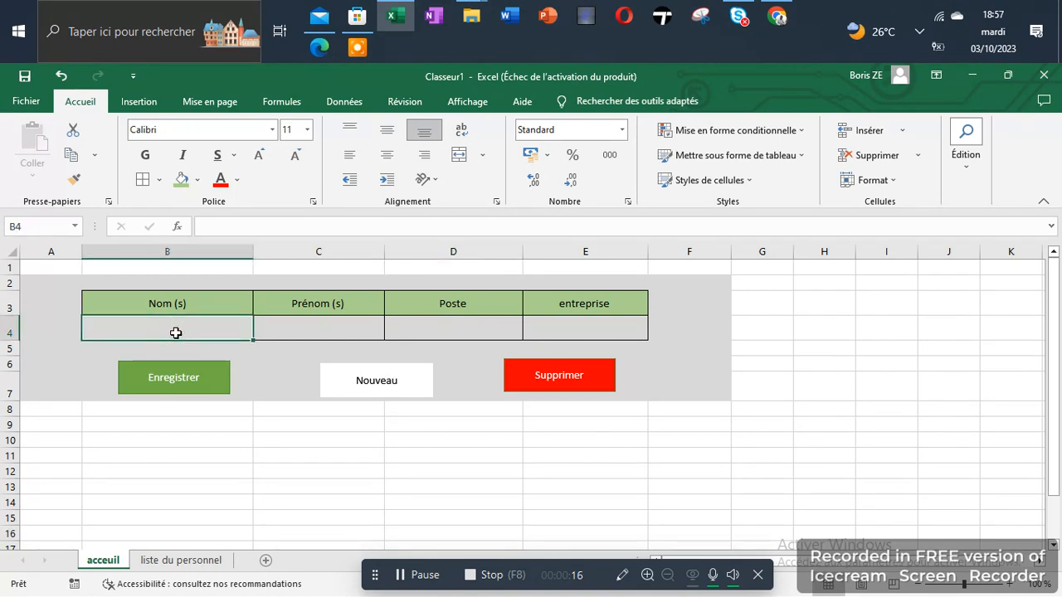
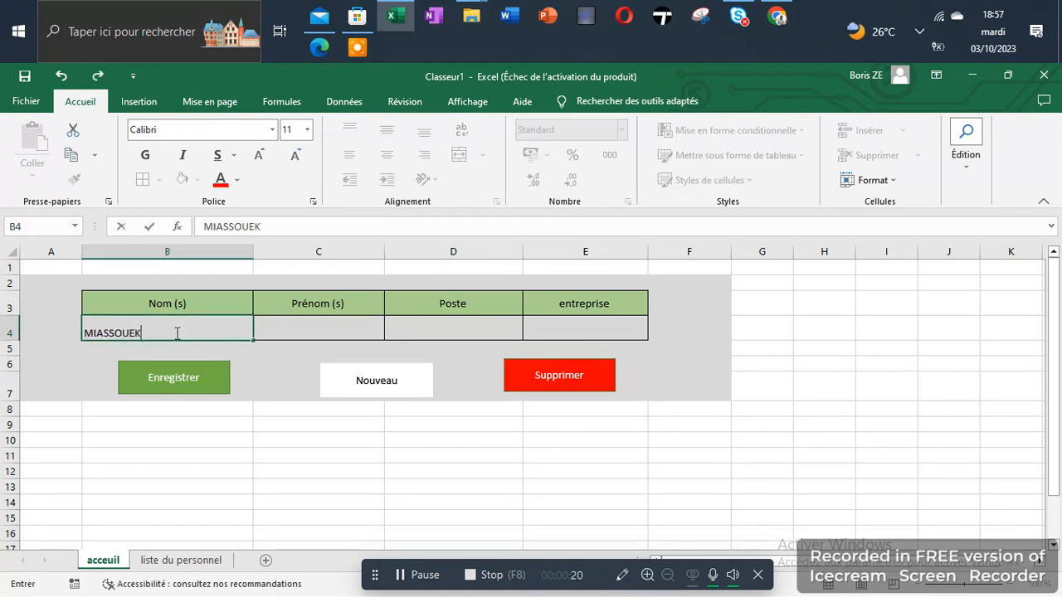
click(285, 323)
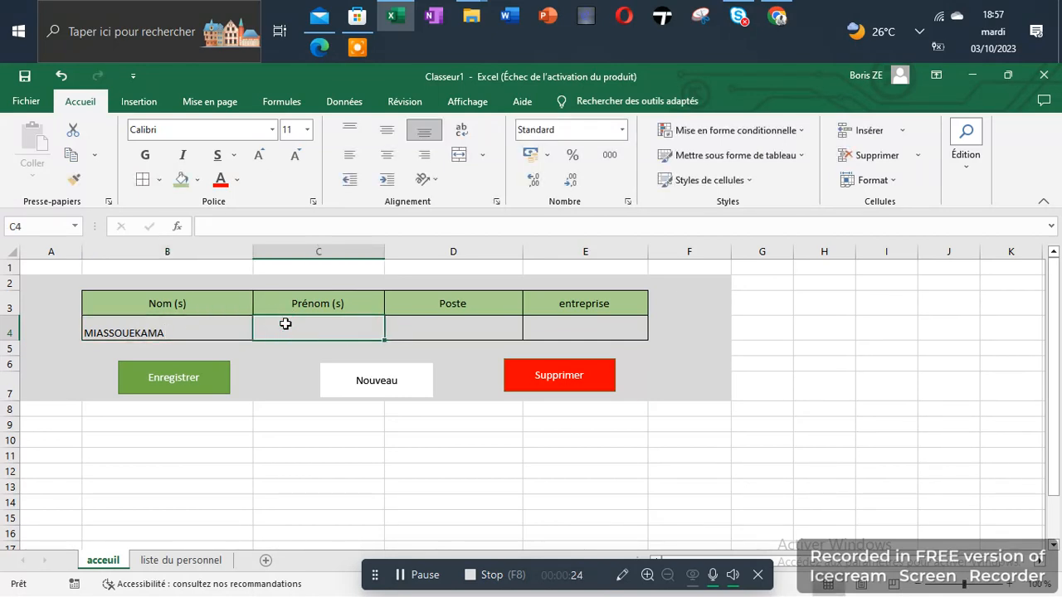
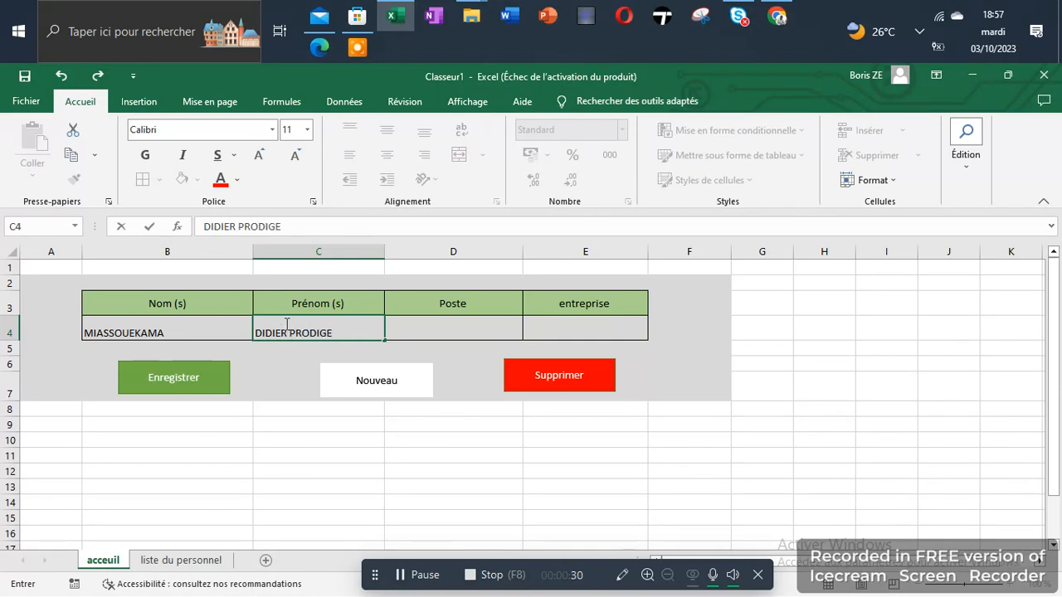
click(393, 328)
text(Di)
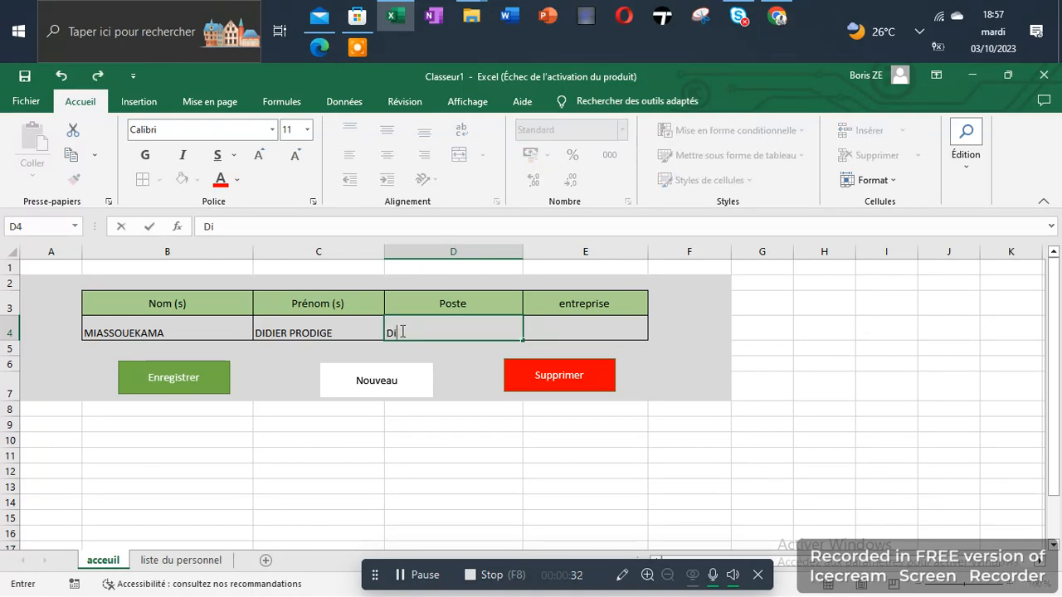
text(recteu)
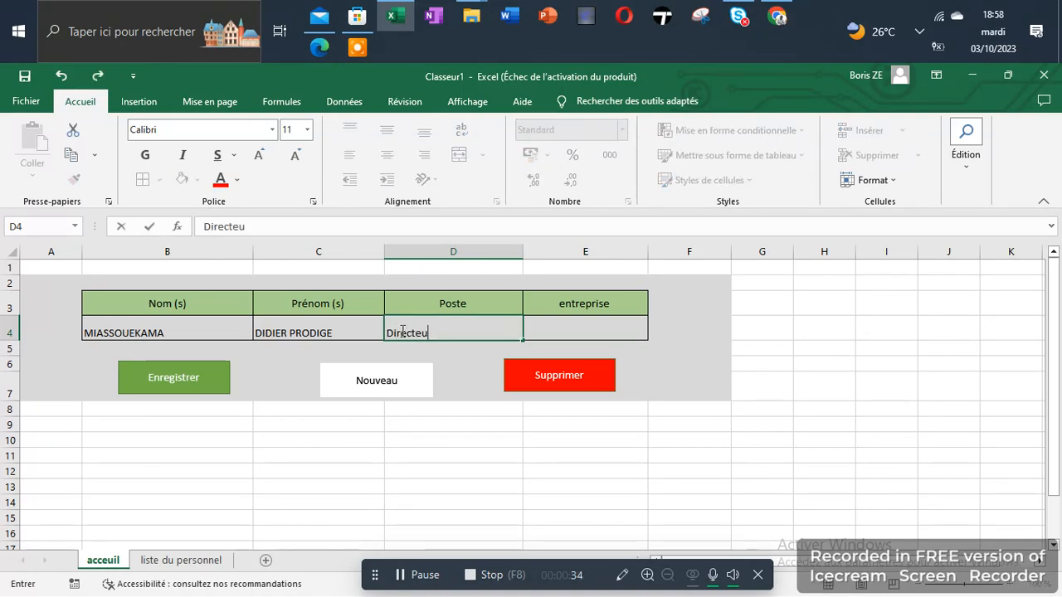
text(r techni)
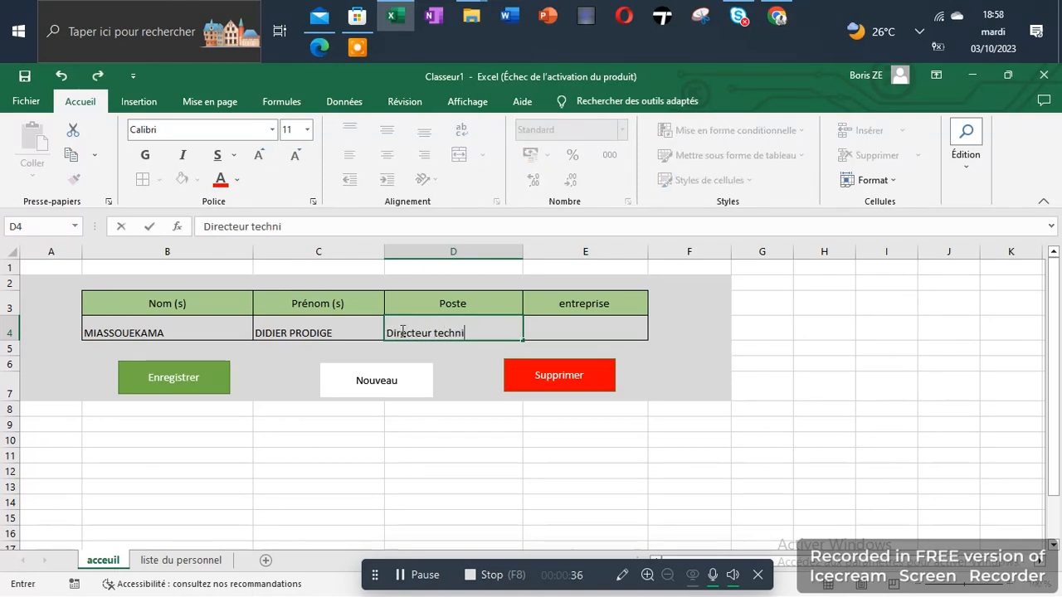
text(que)
key(Tab)
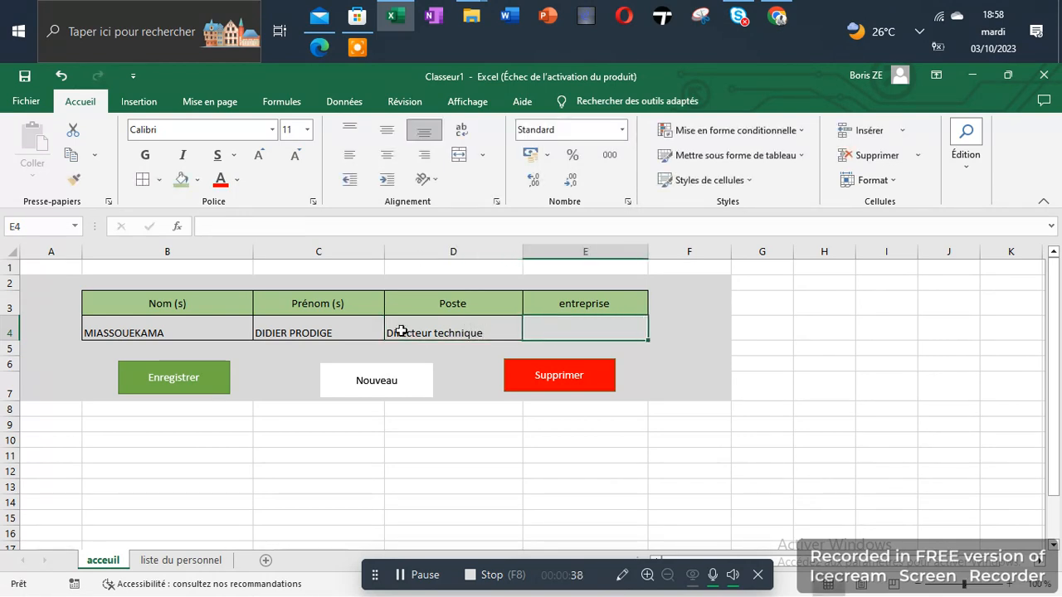
text(Bar)
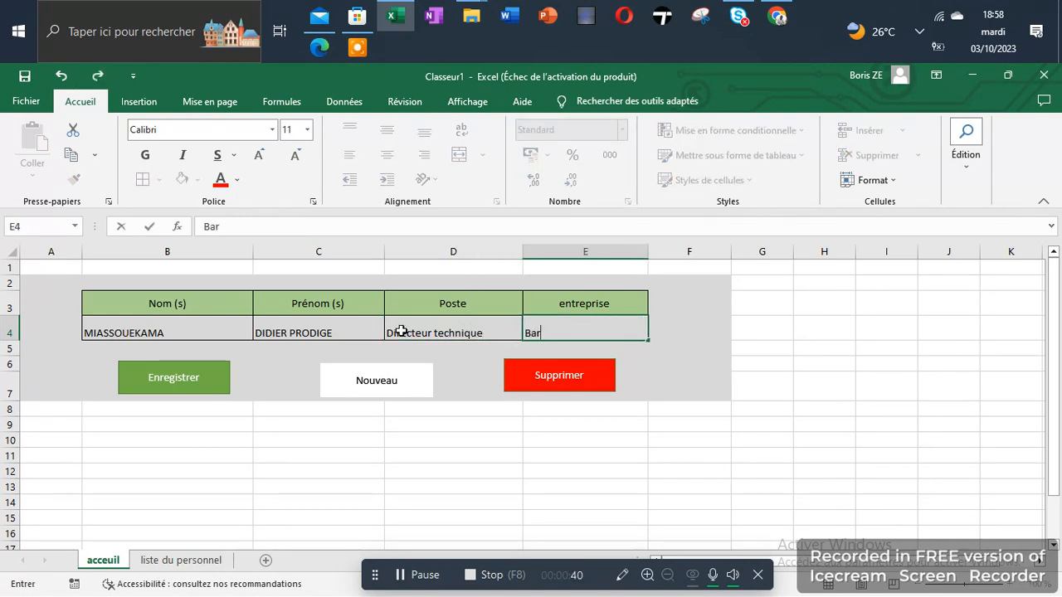
text(ushad pro)
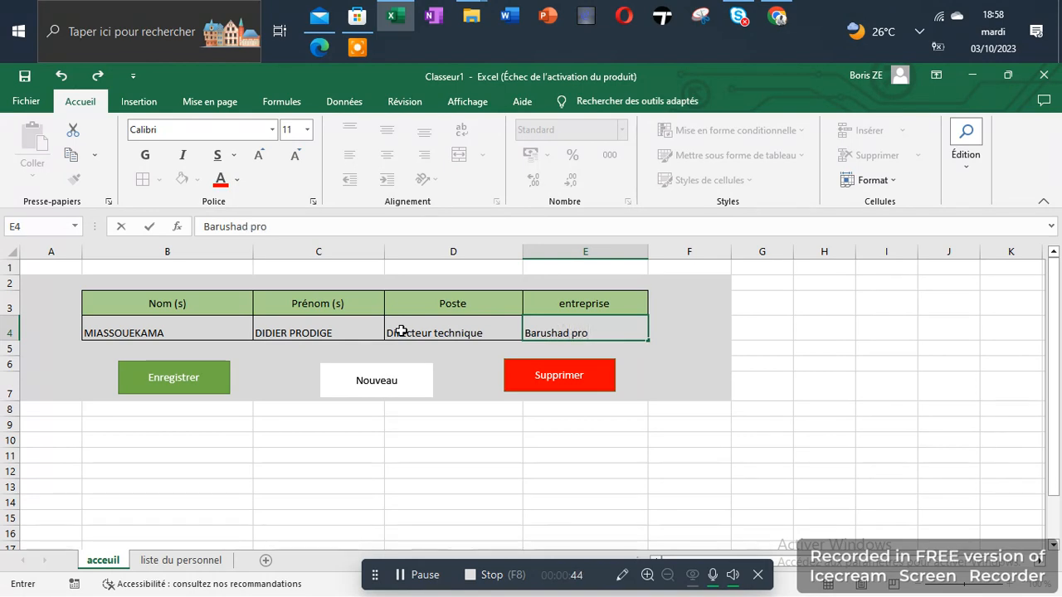
text( service group)
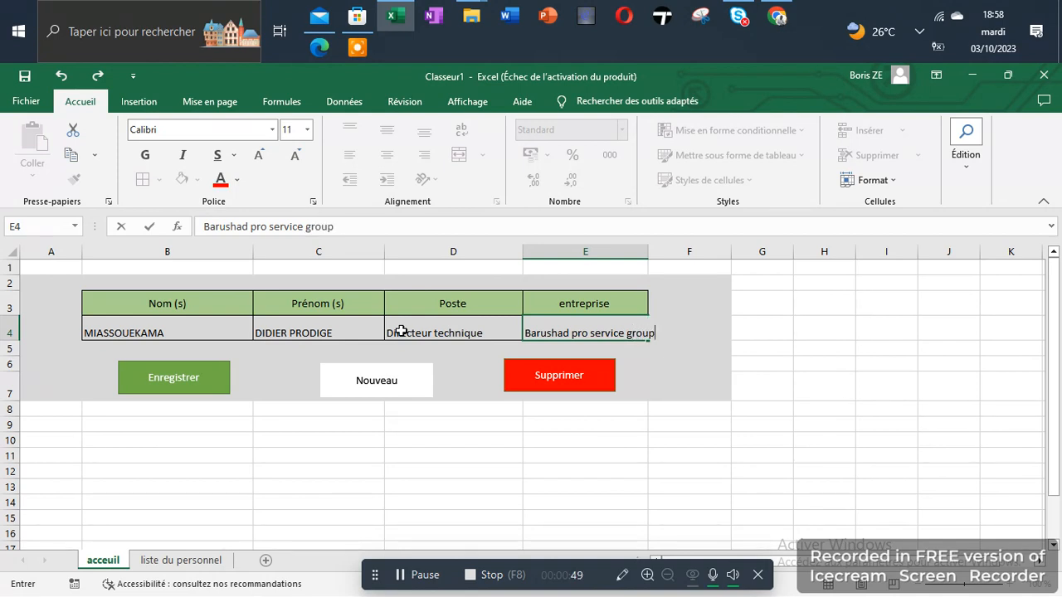
click(631, 434)
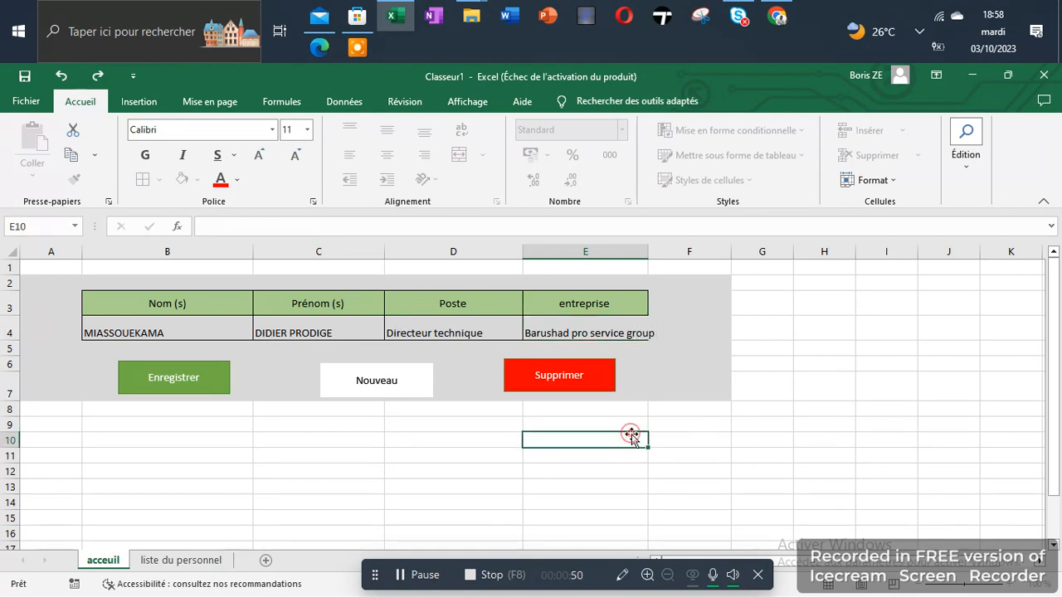
Recheck the company name in E4 and save the record with the Enregistrer button.
click(624, 330)
double_click(635, 333)
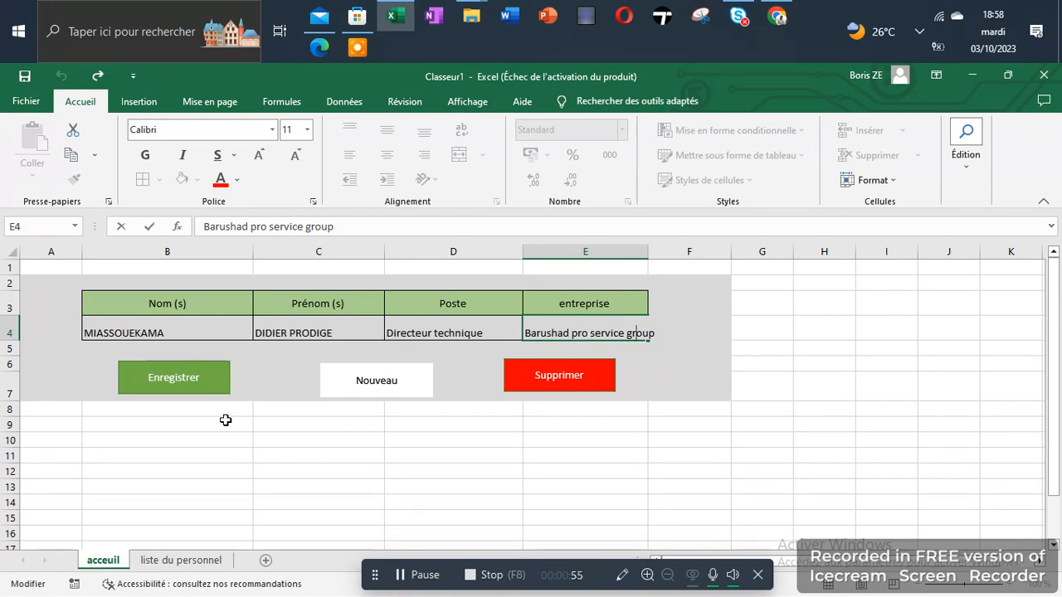
click(172, 380)
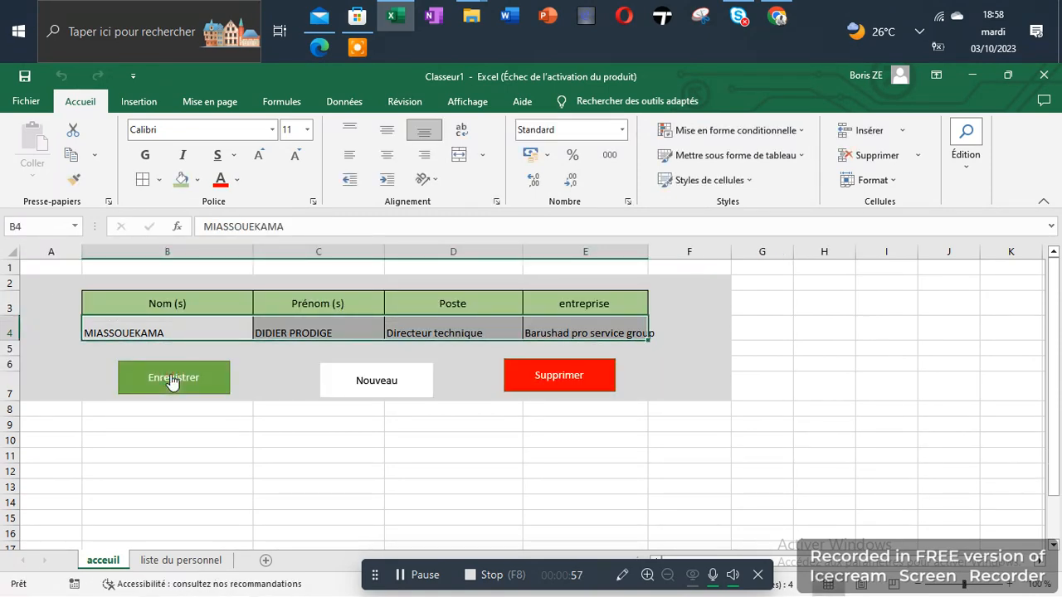
Verify the new row 2 on liste du personnel, then return to the acceuil form.
click(174, 561)
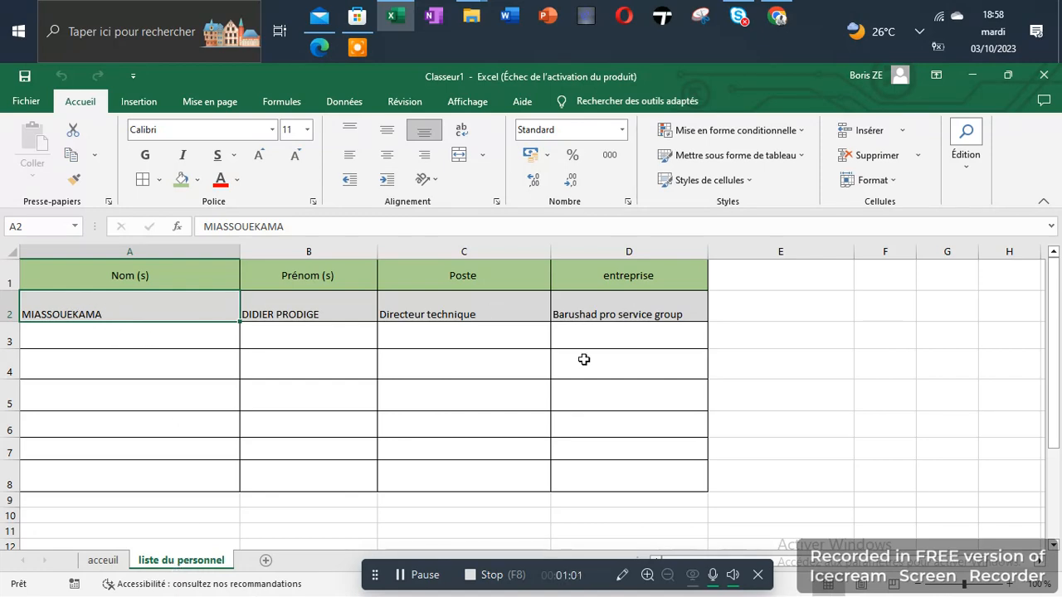
click(104, 561)
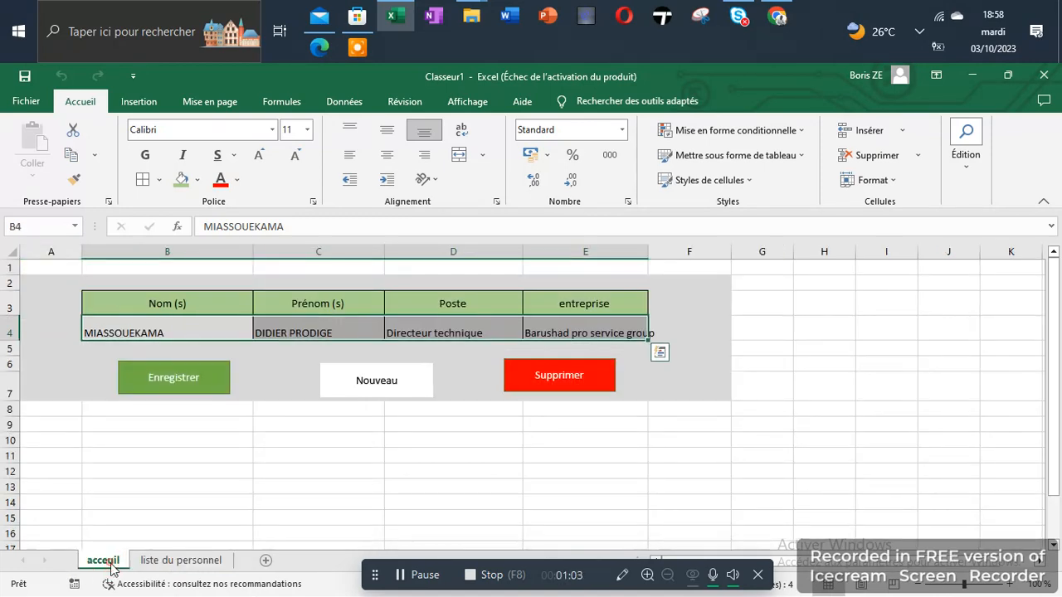
click(341, 439)
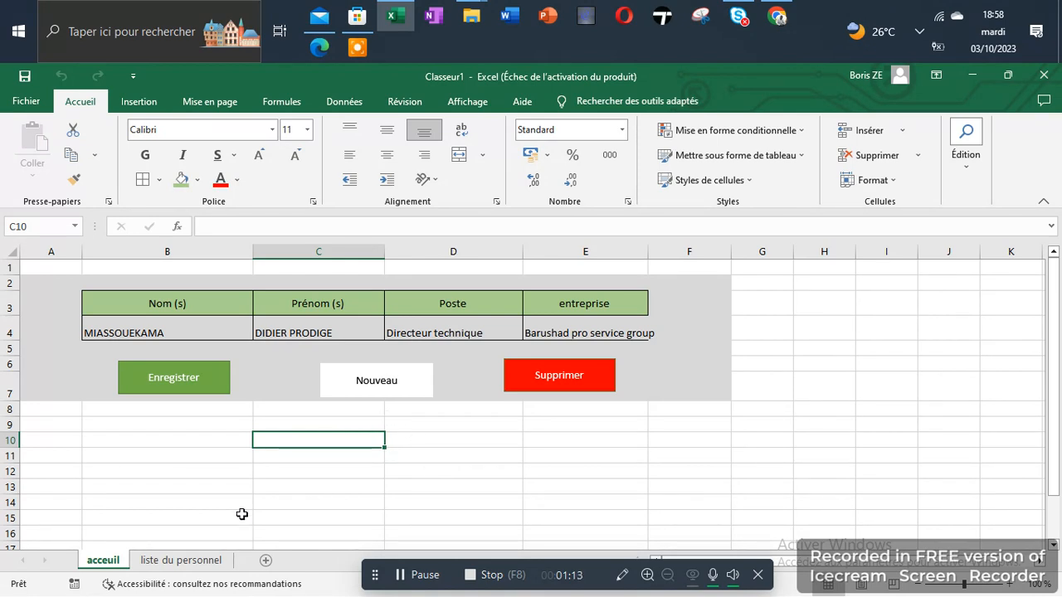
Select the Nouveau shape on the entry form.
right_click(74, 588)
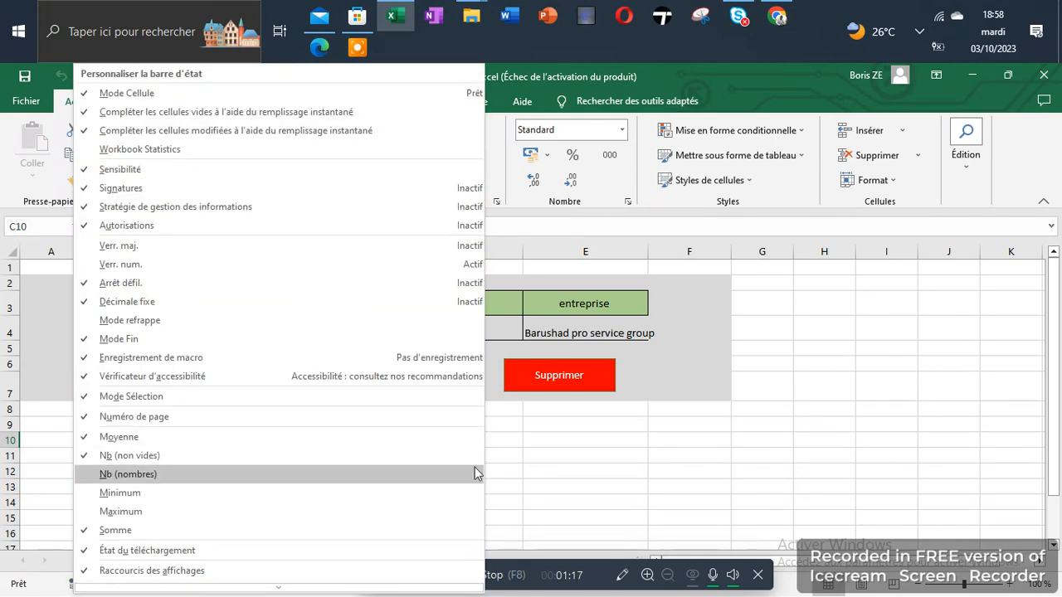
click(592, 460)
click(401, 388)
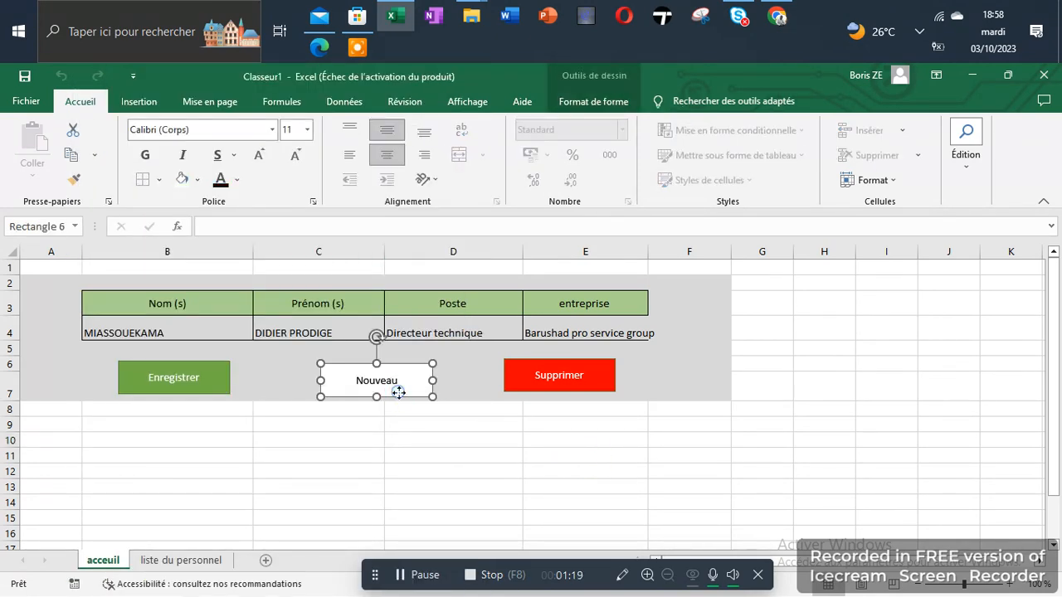
Assign the shape a new macro named NOUVEAU in Ce classeur and start recording it.
right_click(399, 391)
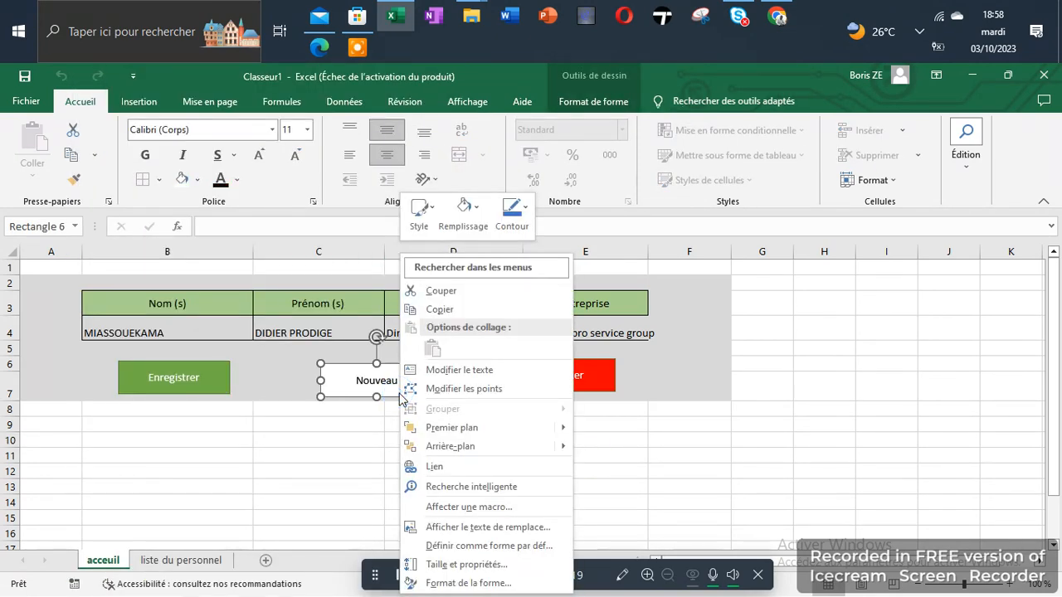
click(444, 509)
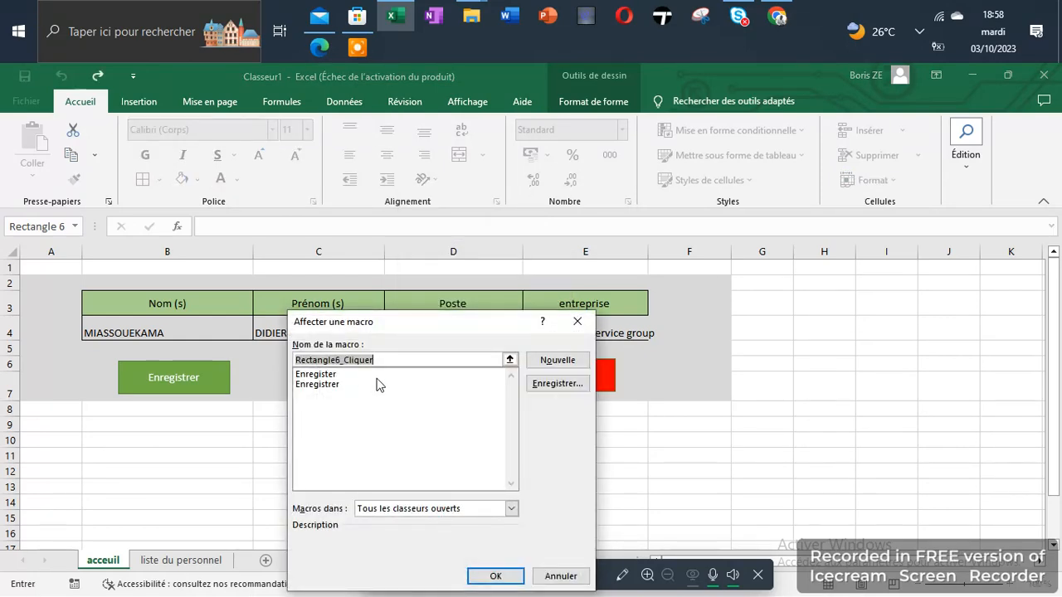
text(NOUVEAU)
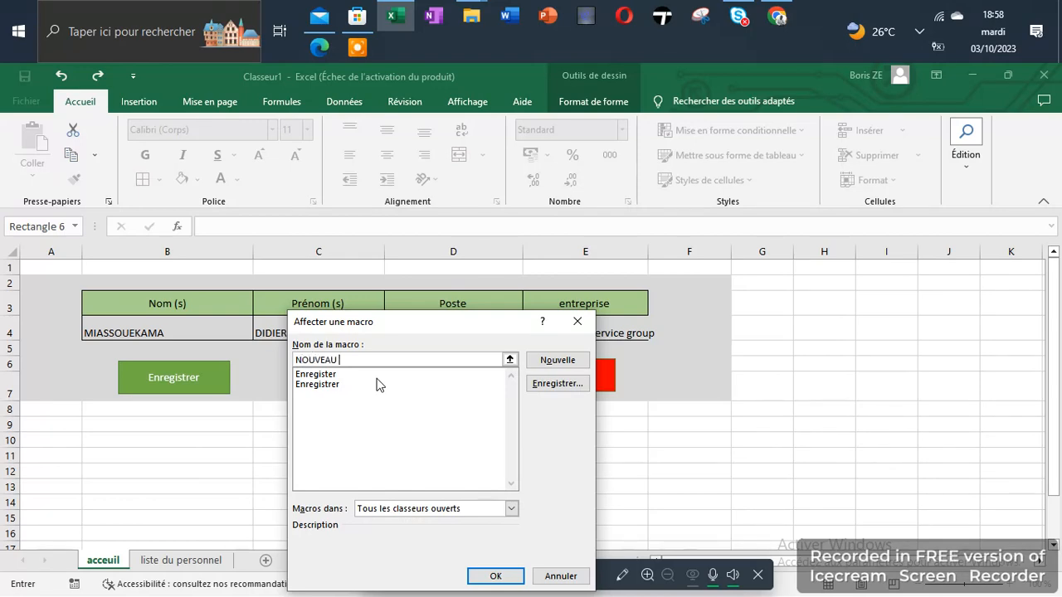
click(548, 384)
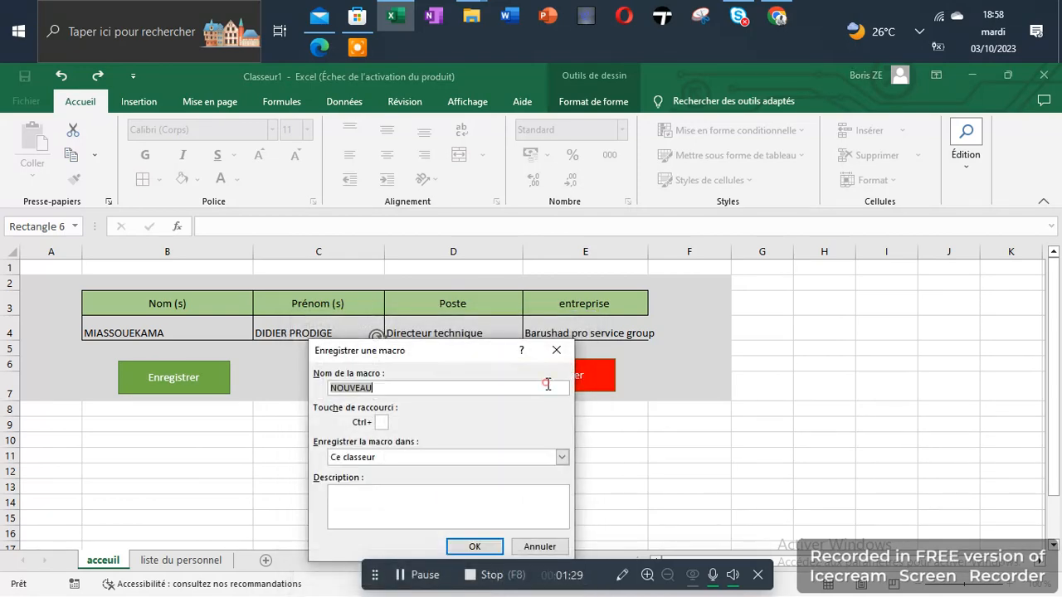
click(475, 545)
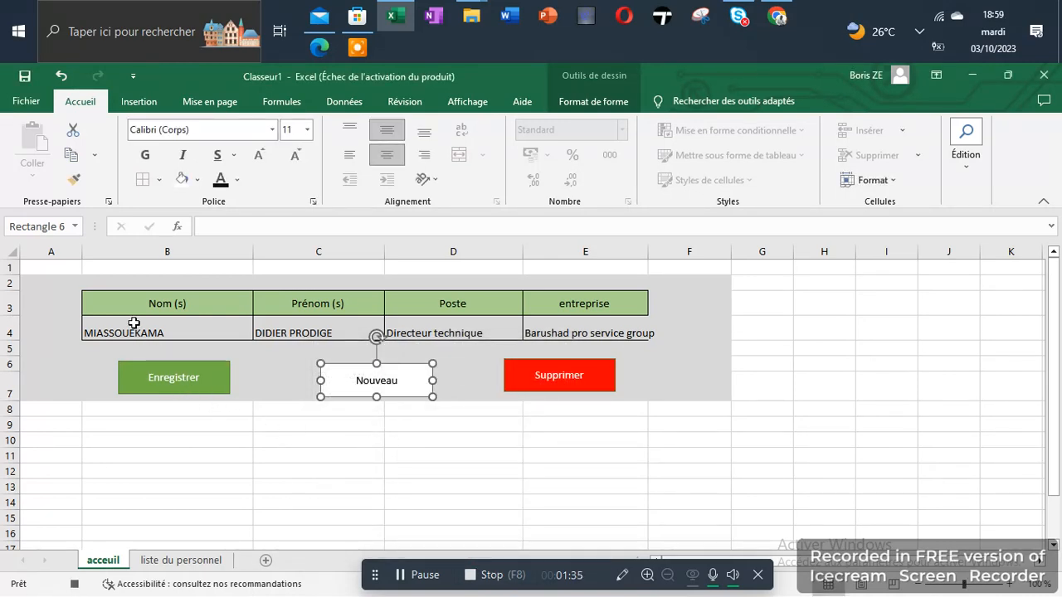
Delete the contents of B4:E4, then stop recording the NOUVEAU macro.
drag(135, 325, 567, 333)
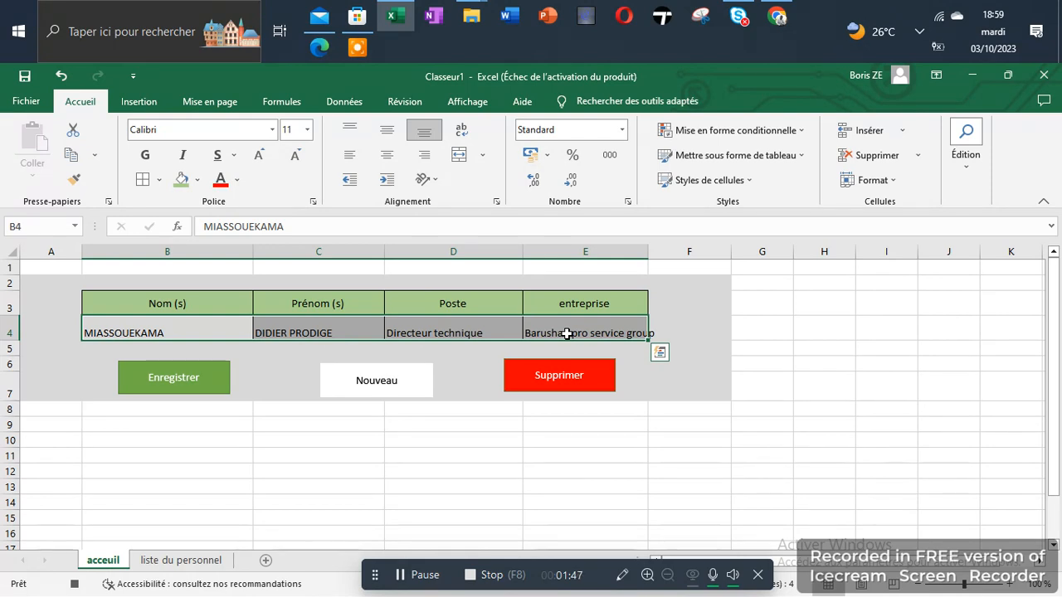
key(Delete)
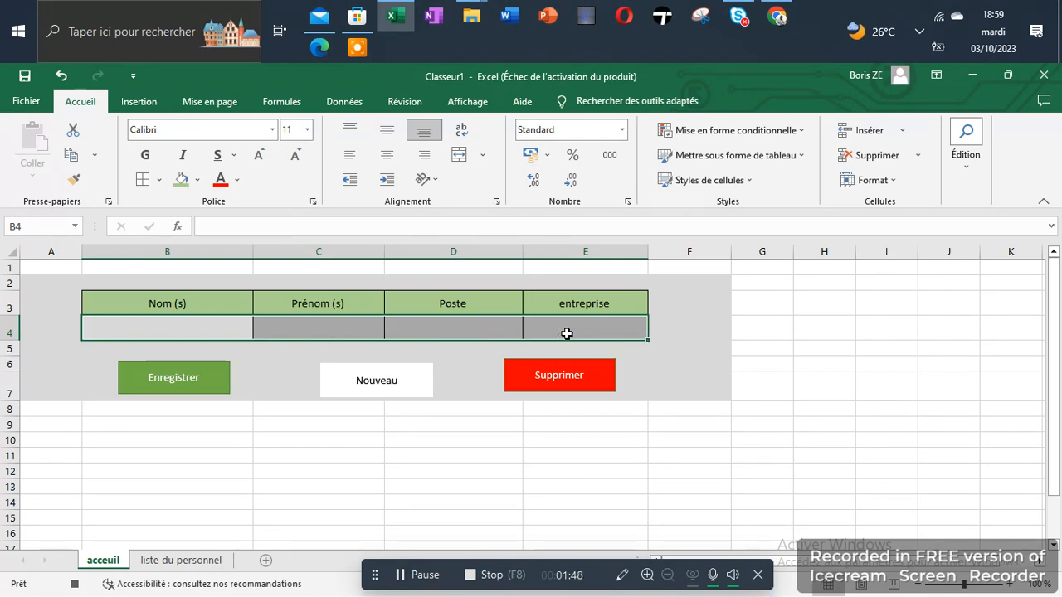
click(77, 585)
click(268, 485)
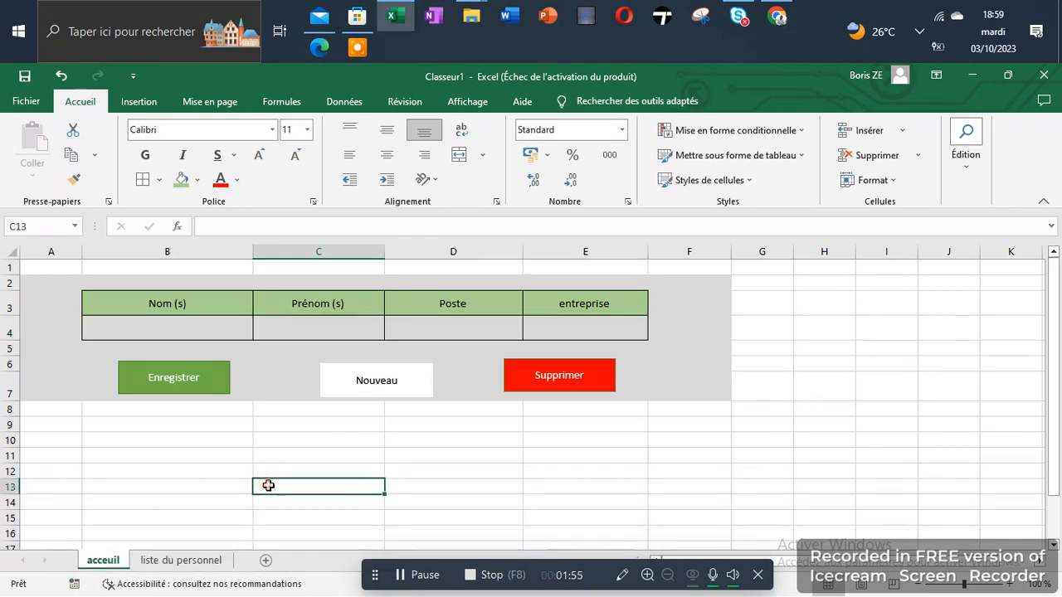
Enter the new employee's surname in B4, correcting the typos.
click(184, 328)
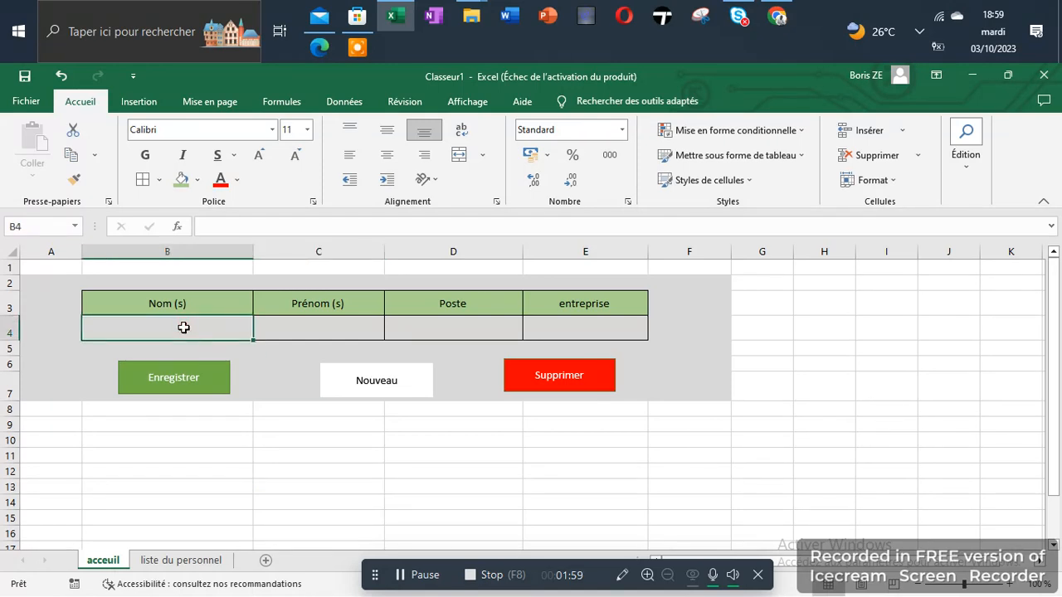
text(M)
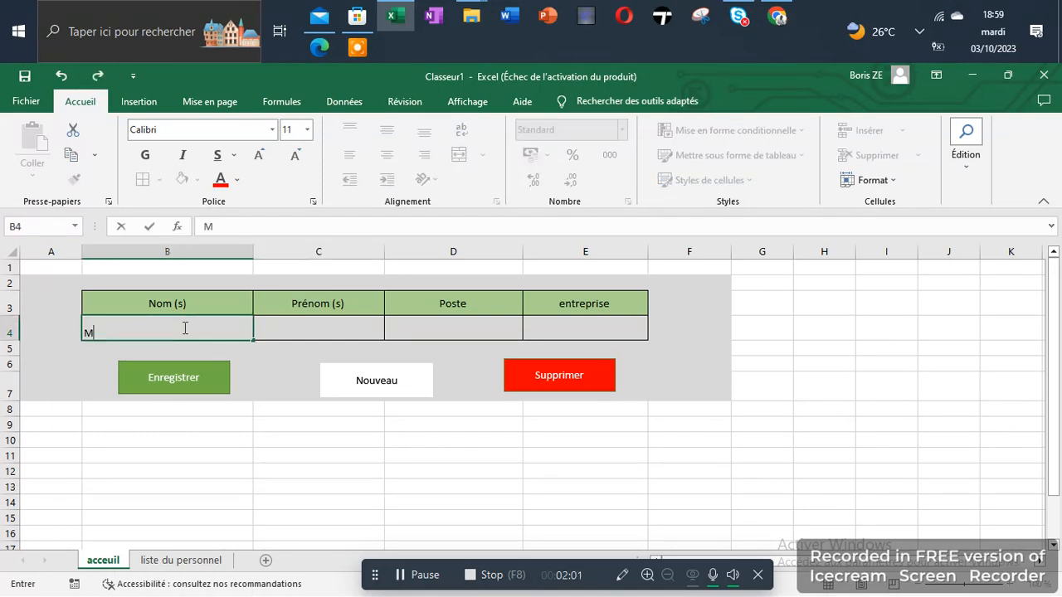
key(BackSpace)
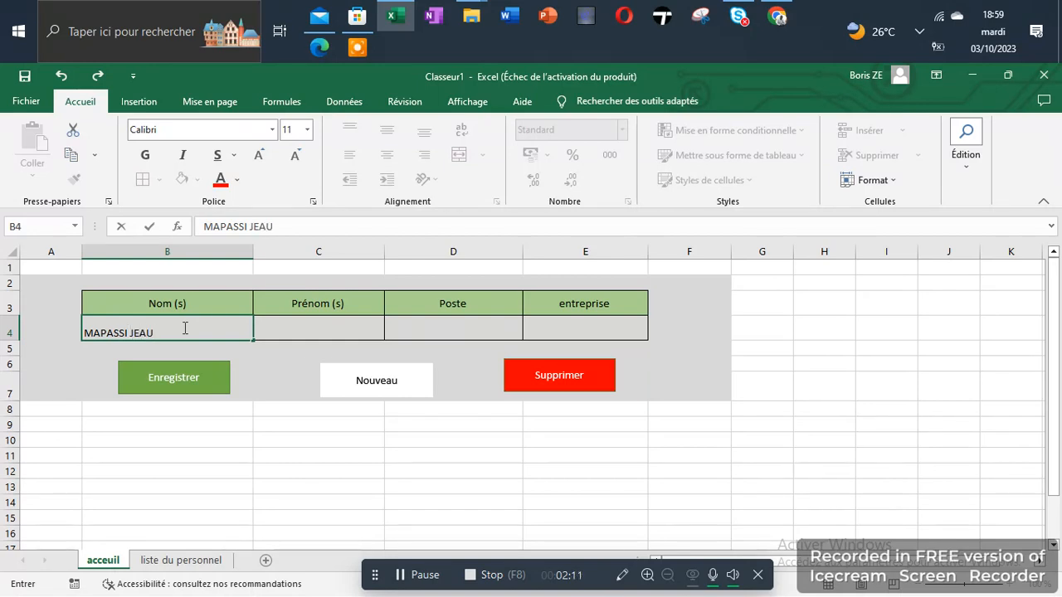
key(Tab)
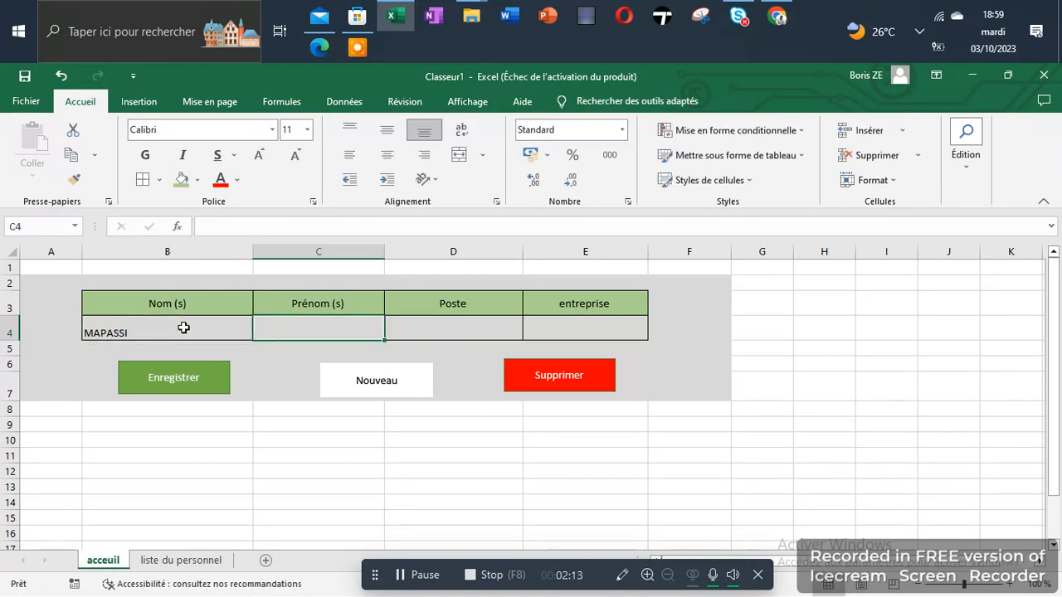
Fill the first name in C4, Poste OUVRIER in D4 and company BARUSHAD PRO in E4.
text(JEAU)
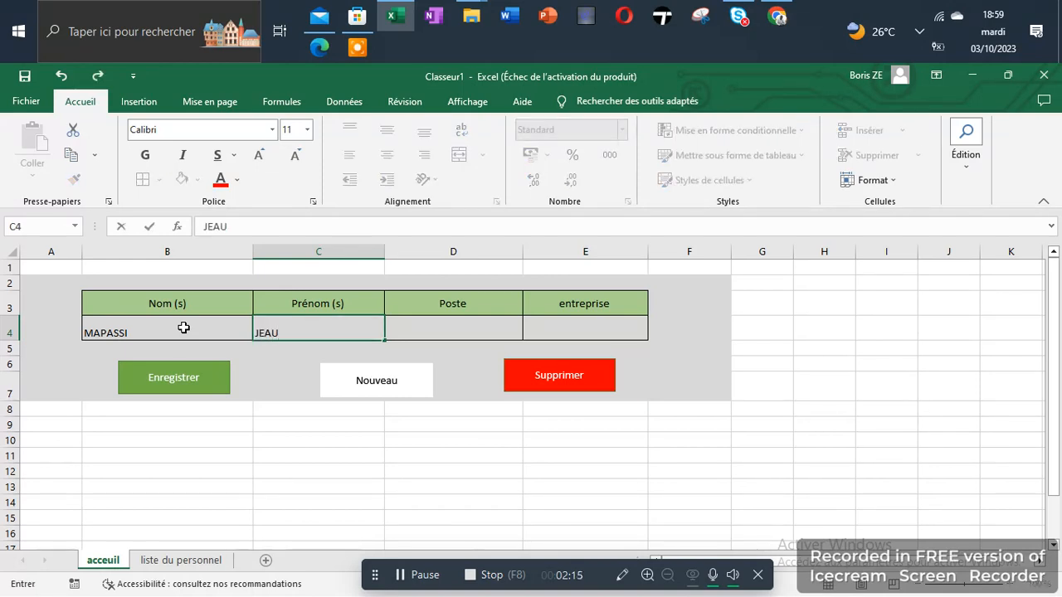
key(BackSpace)
text(N)
key(Tab)
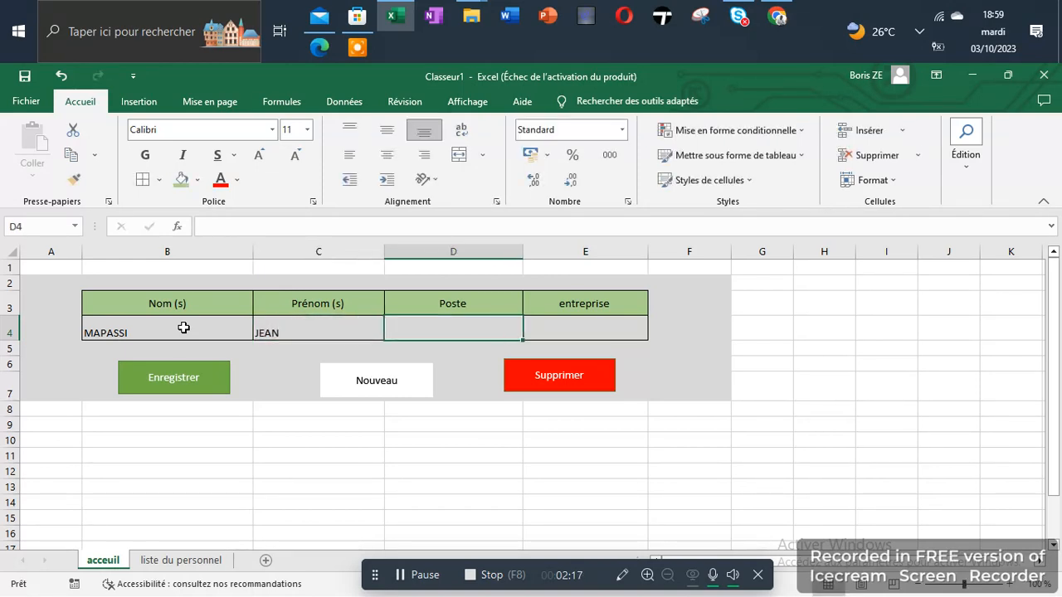
text(OUVRIER)
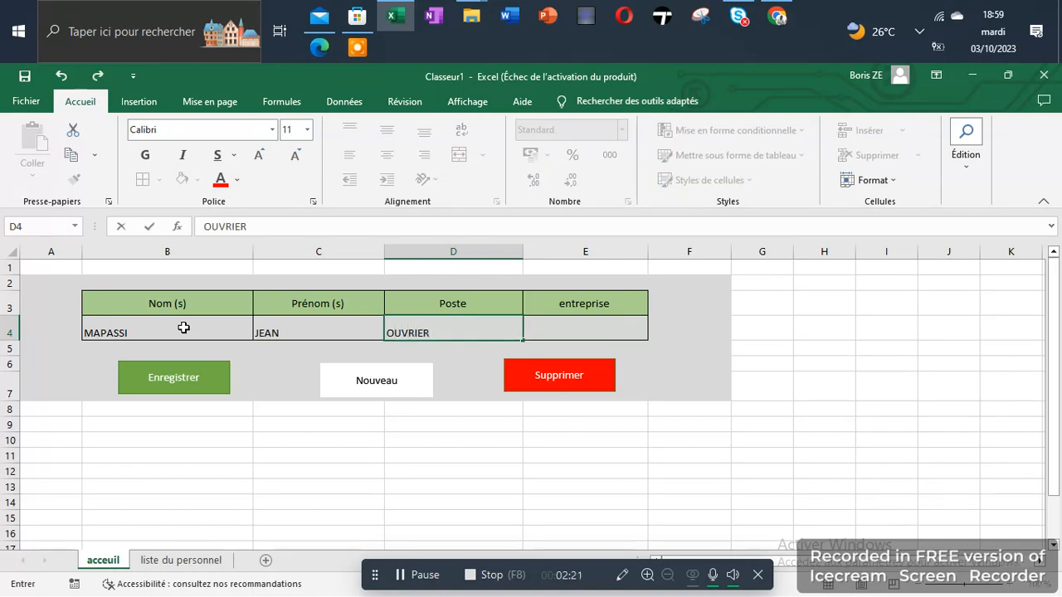
key(Tab)
text(B)
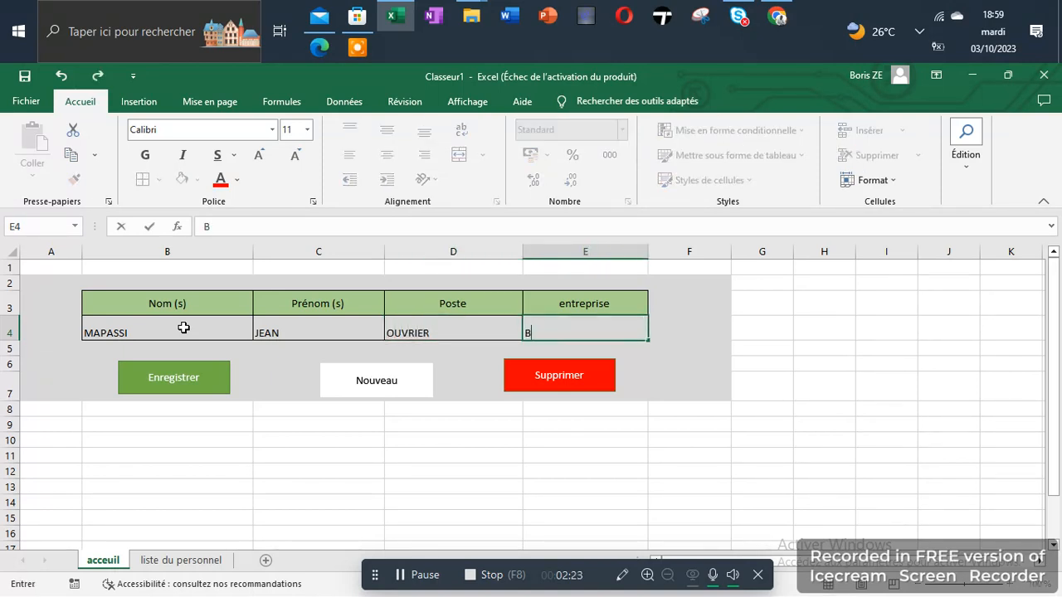
text(ARUSHAD)
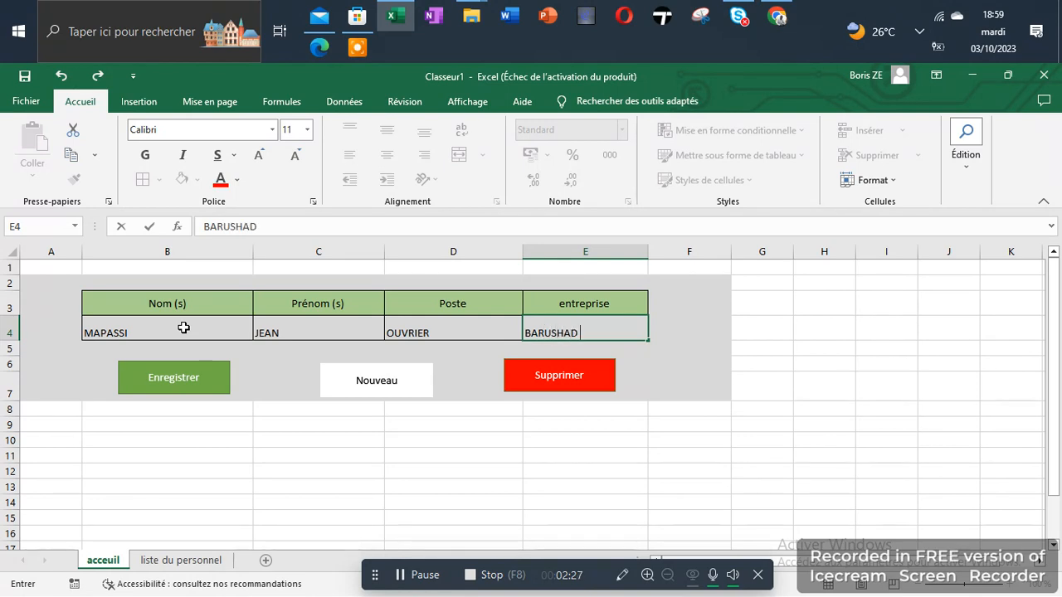
text( PRO)
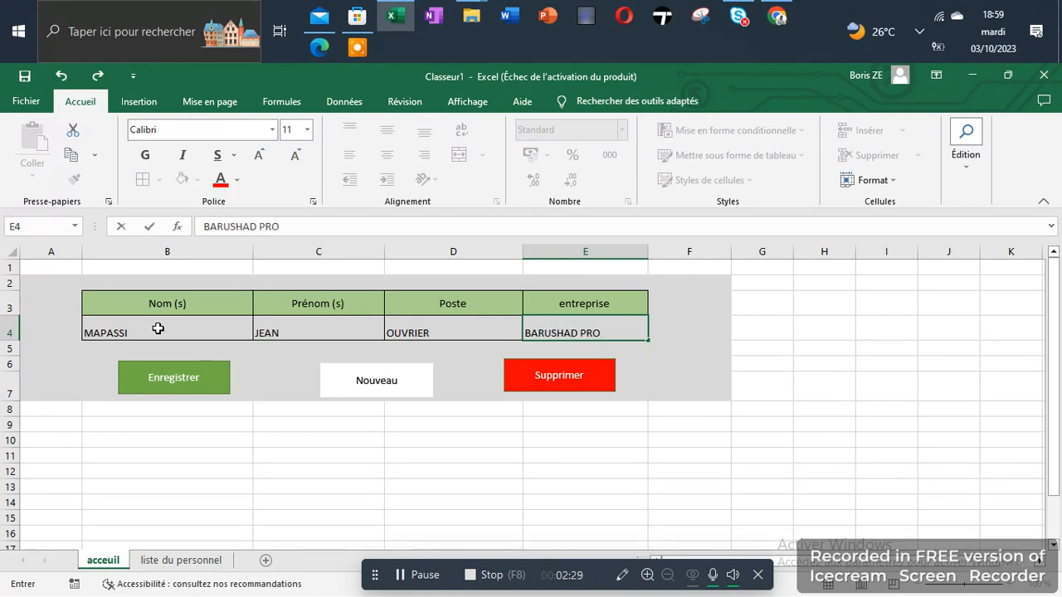
click(157, 377)
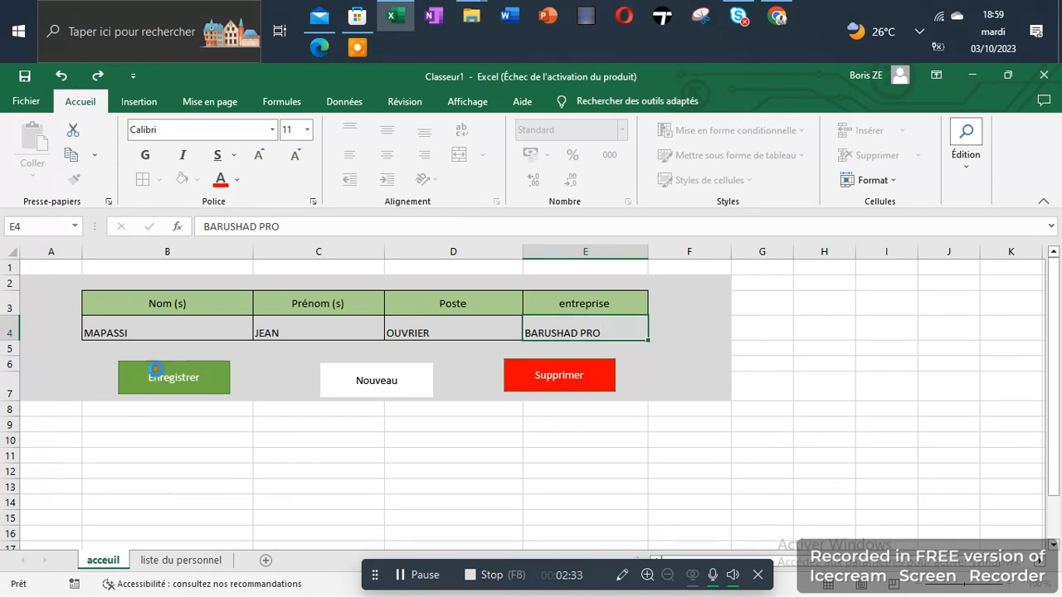
click(166, 561)
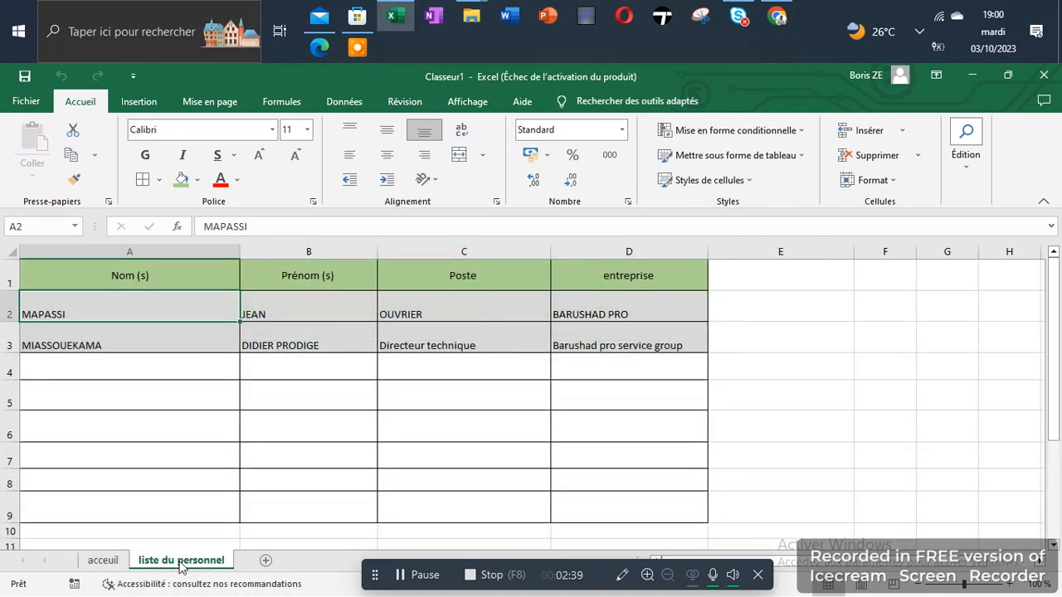
click(103, 560)
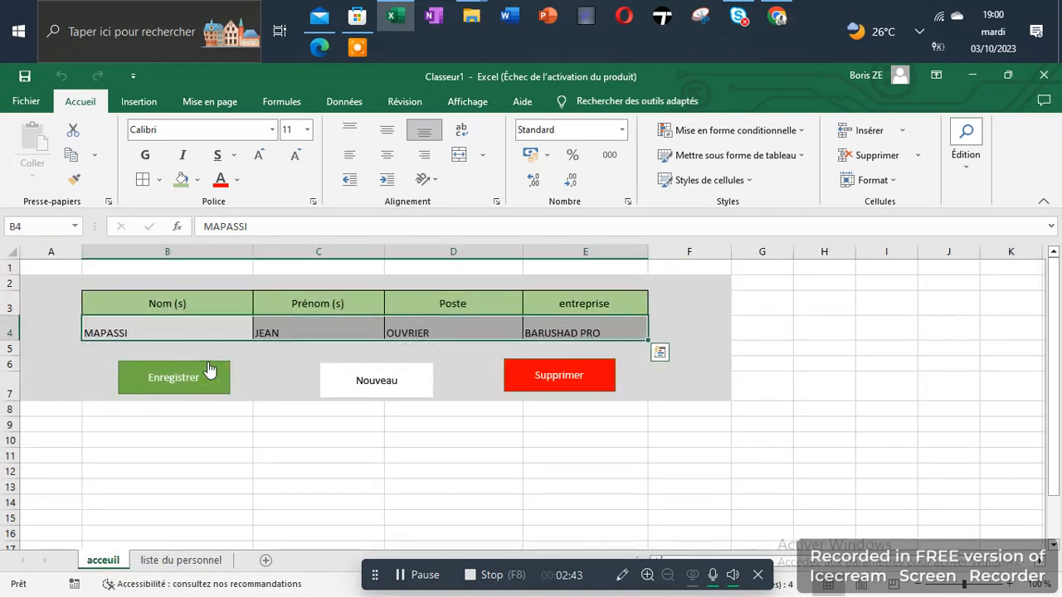
click(291, 468)
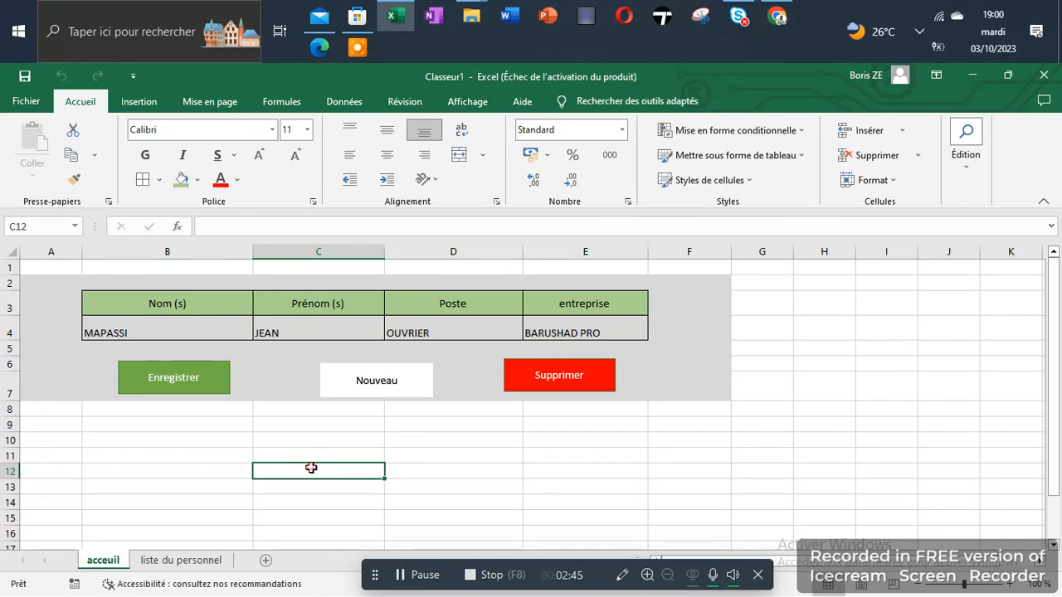
click(392, 382)
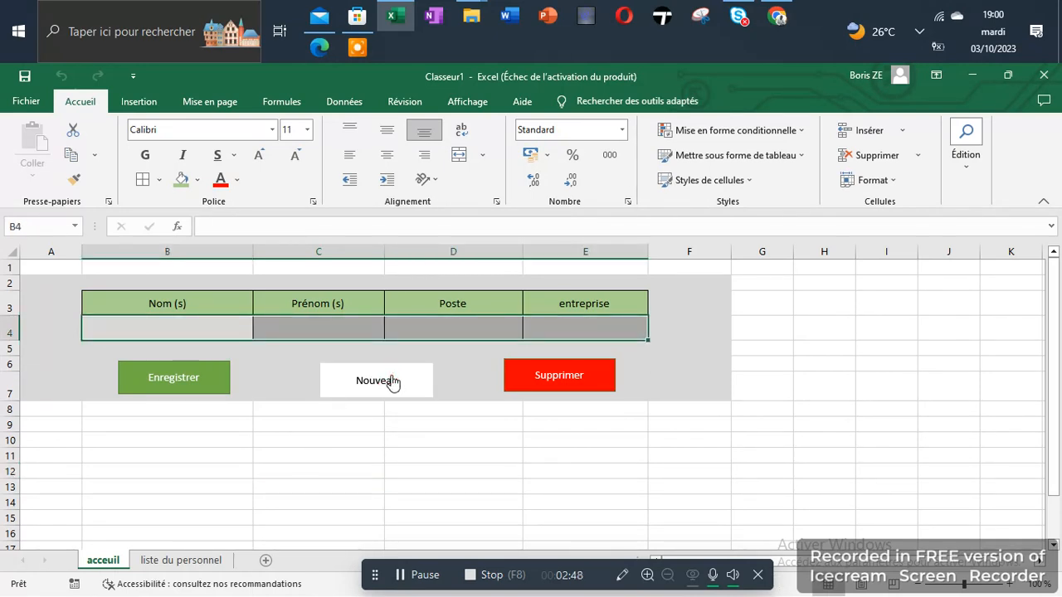
click(338, 485)
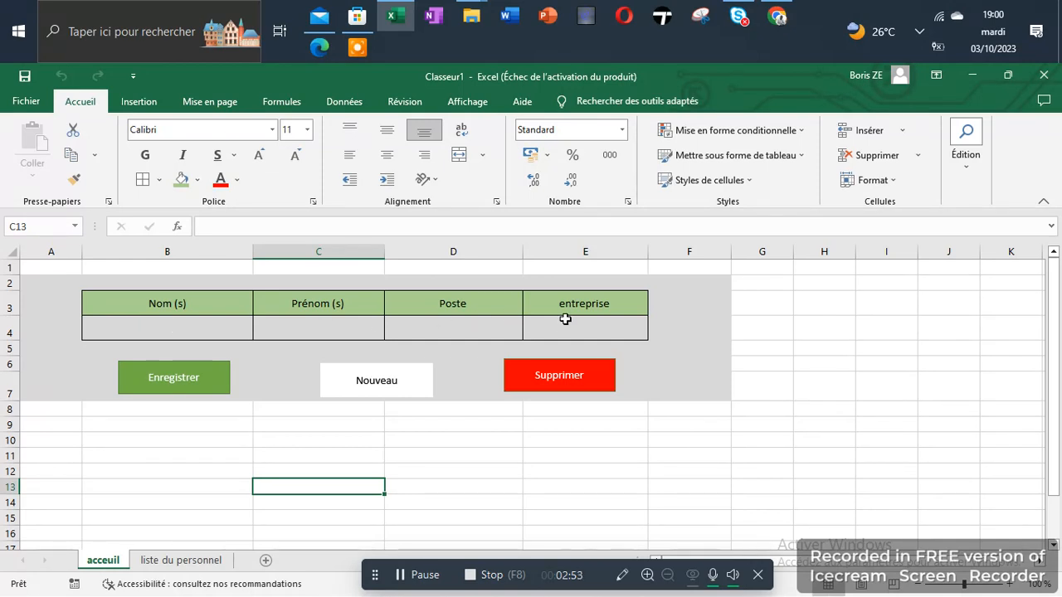
click(162, 323)
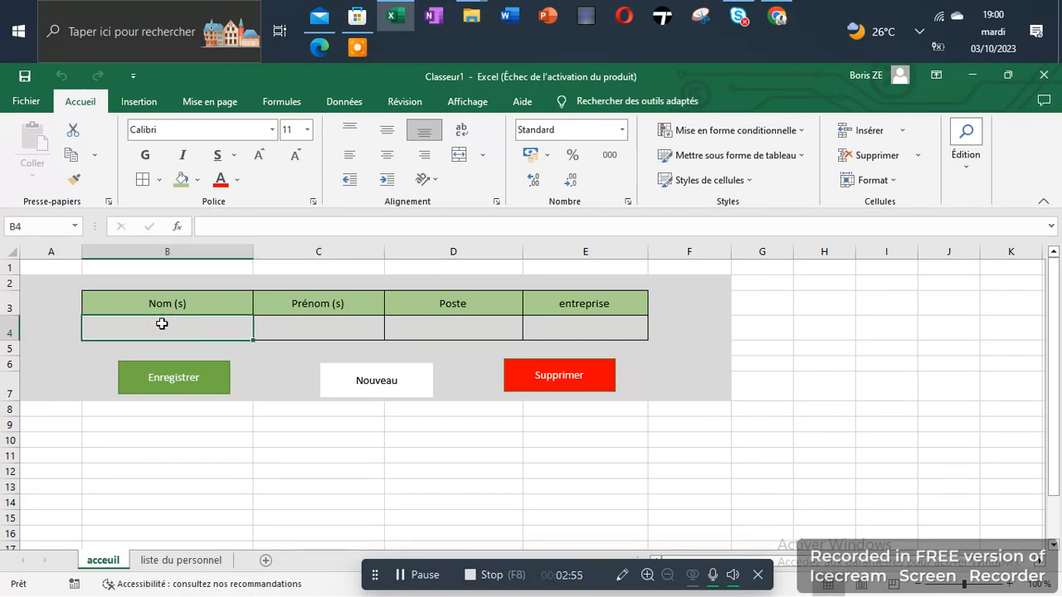
Enter the third employee's surname in B4, fixing the mistyped letters.
text(MA)
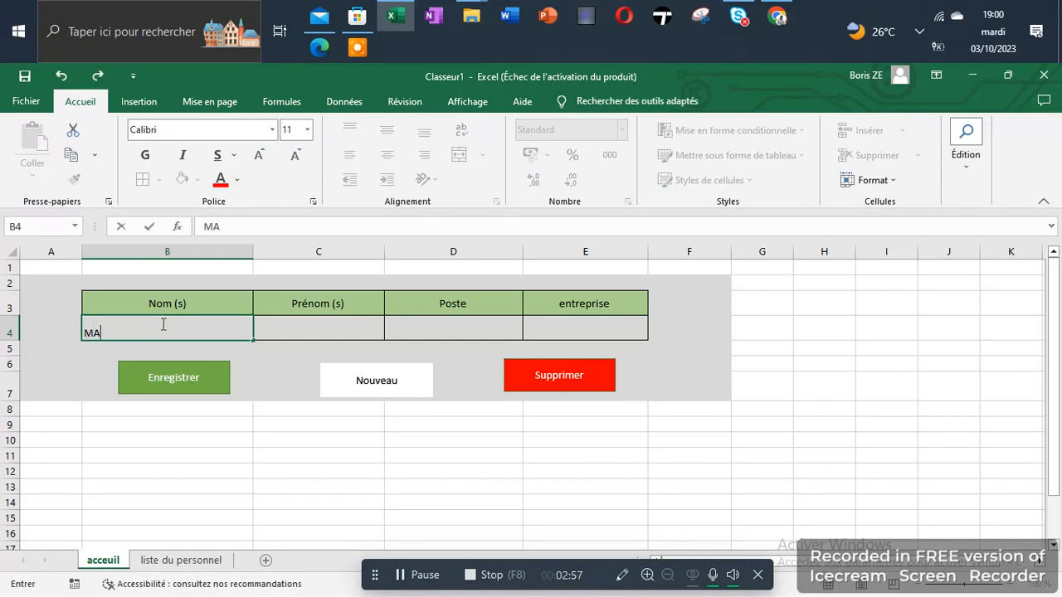
key(BackSpace)
key(BackSpace)
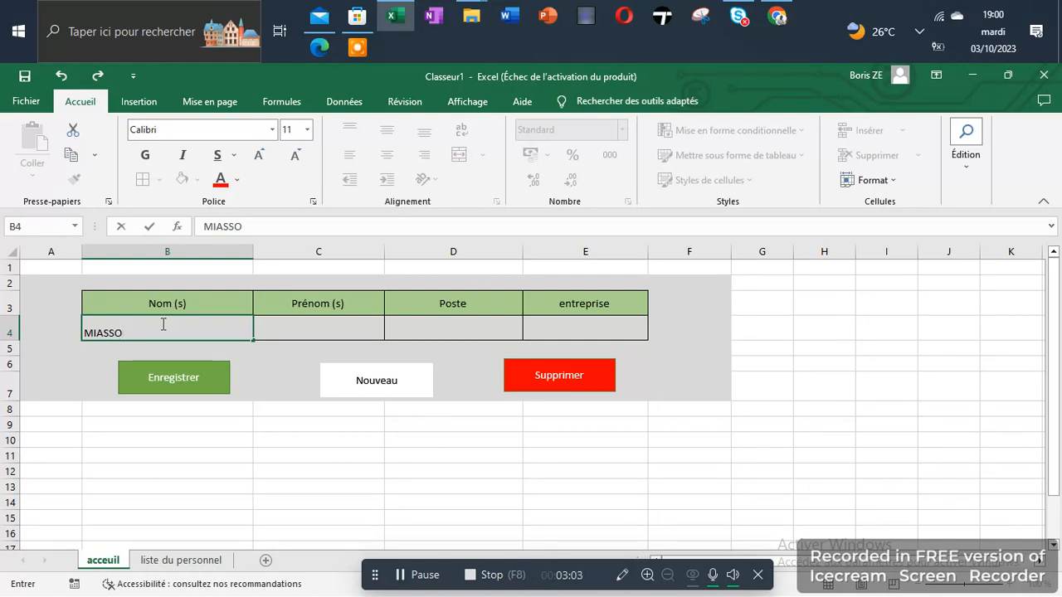
key(Tab)
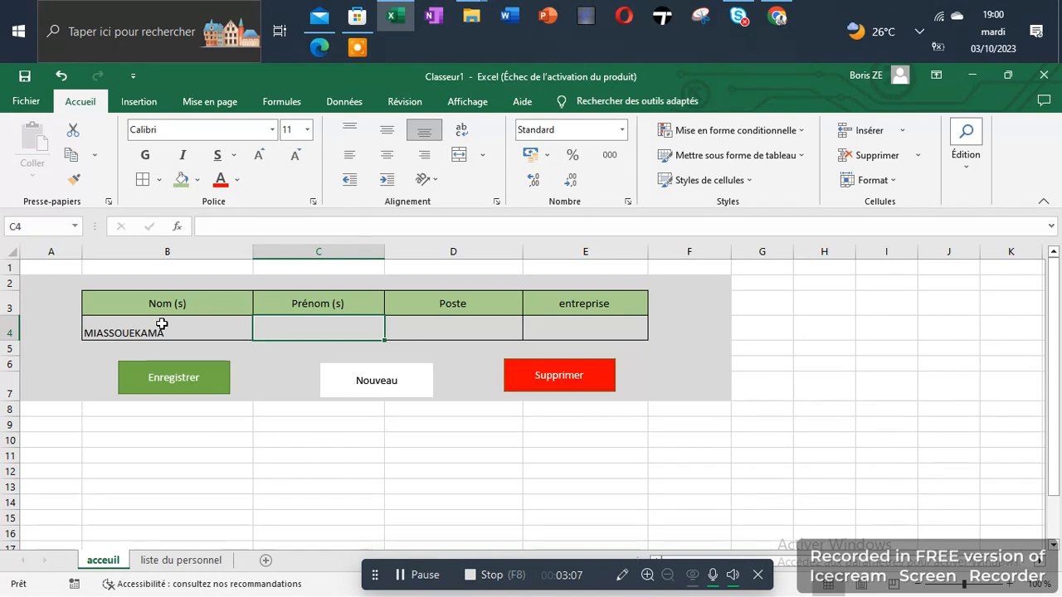
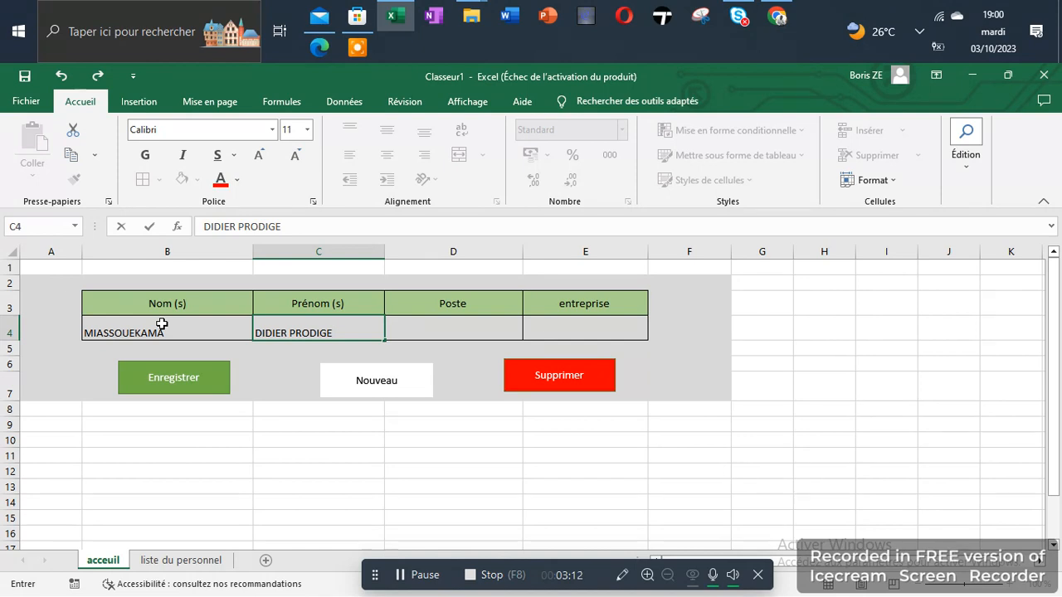
Fill the first names in C4, Poste DT in D4 and begin BARUSHAD PRO SERVICE in E4.
key(Tab)
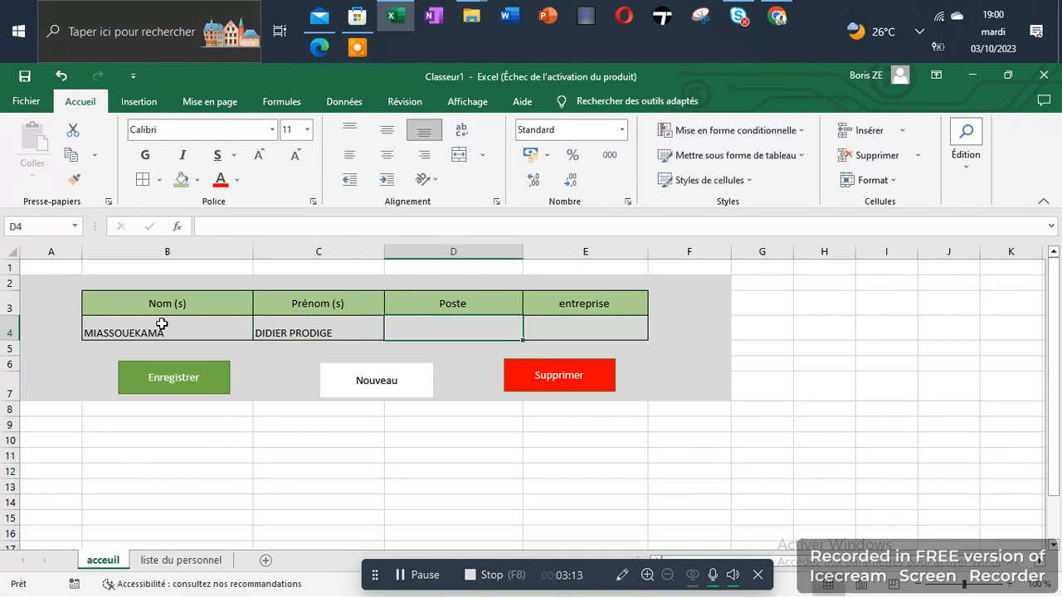
text(DT)
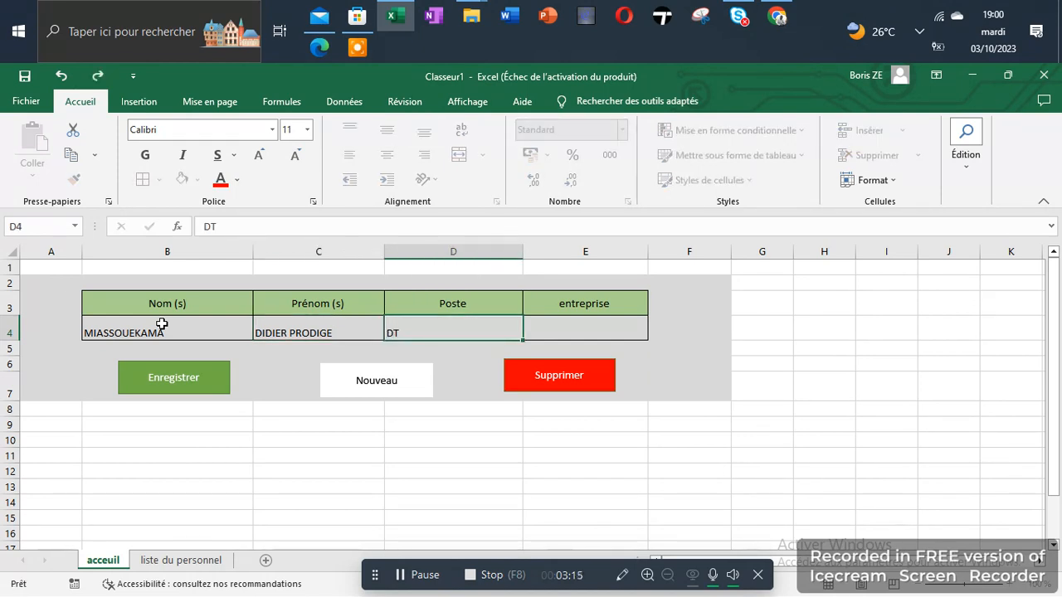
key(Tab)
text(BARUSHAD)
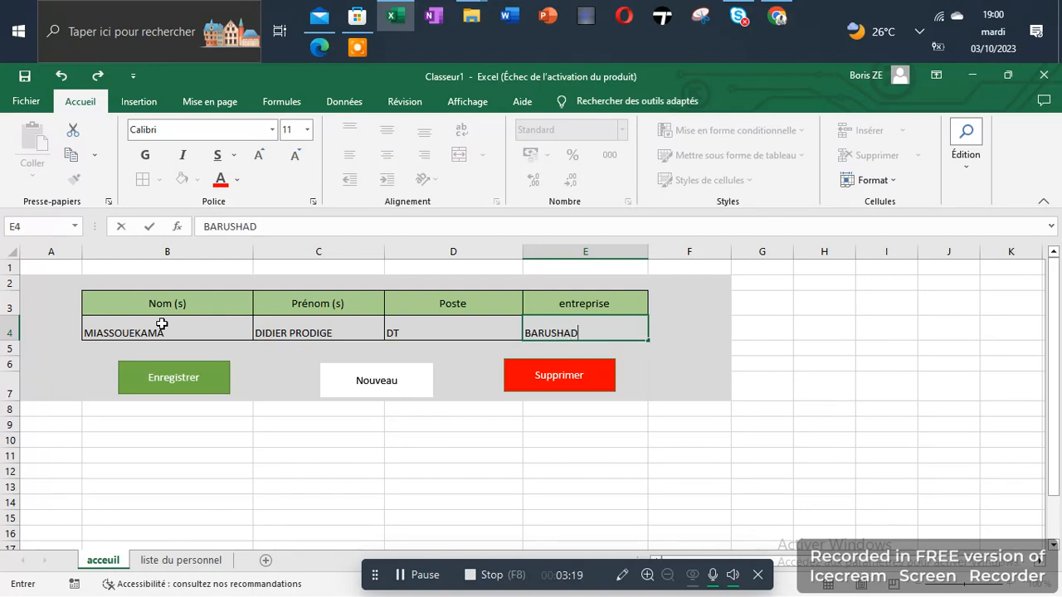
text( PRO SERVICE)
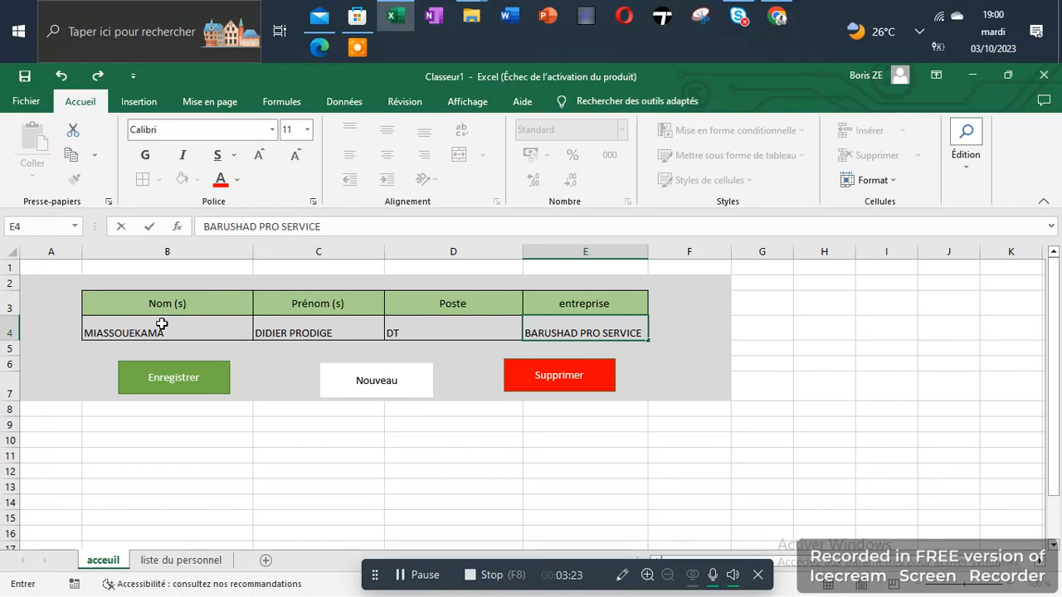
Run the Nouveau macro to clear the form row B4:E4.
click(387, 375)
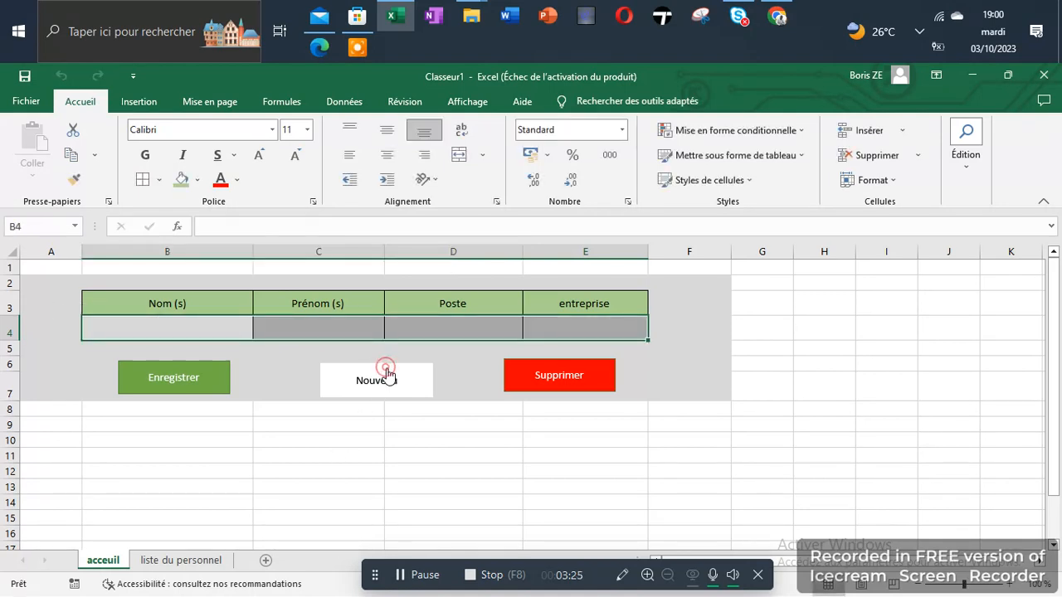
click(411, 437)
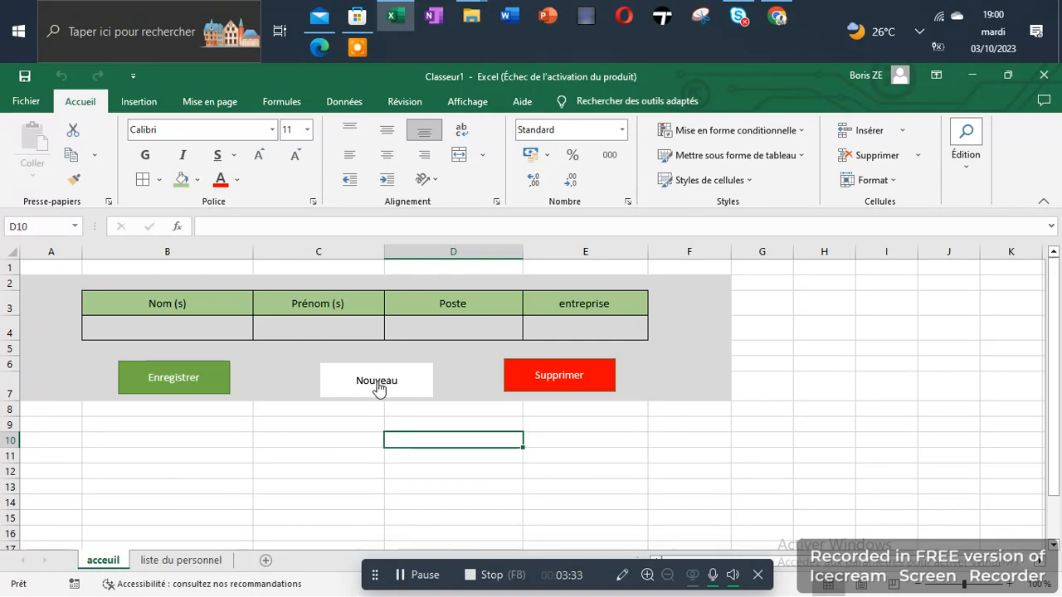
drag(193, 333, 551, 335)
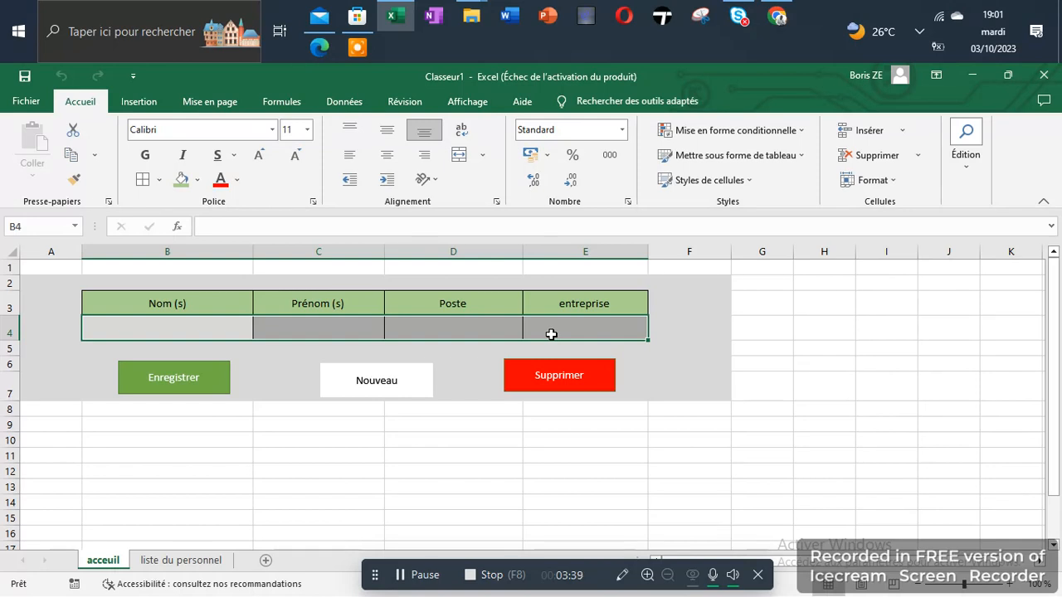
click(481, 455)
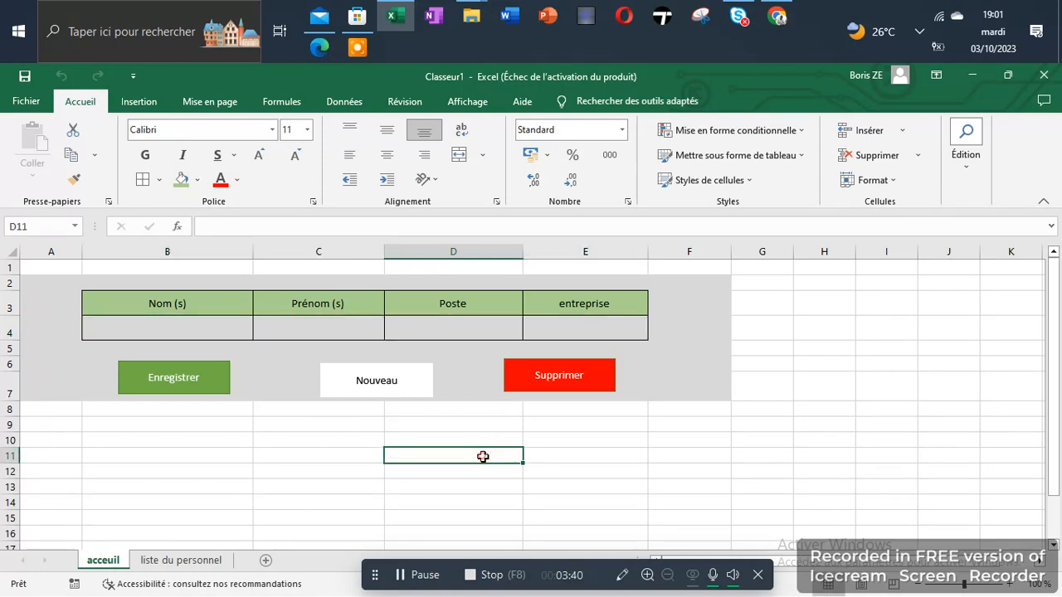
Select B4:E4 and glance at the Insertion tab before returning to Accueil.
click(157, 330)
drag(157, 329, 552, 326)
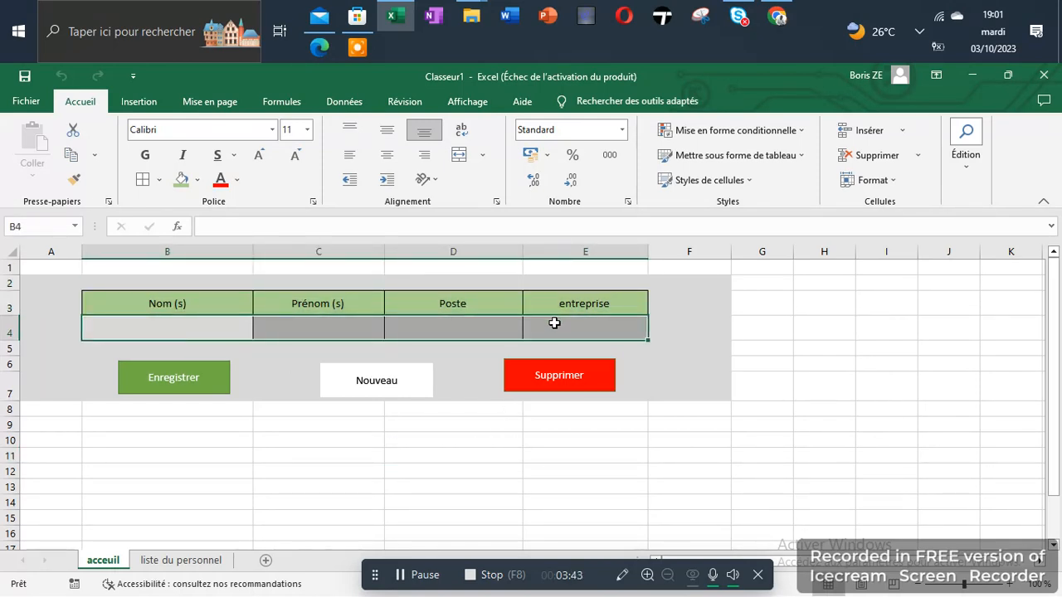
click(135, 101)
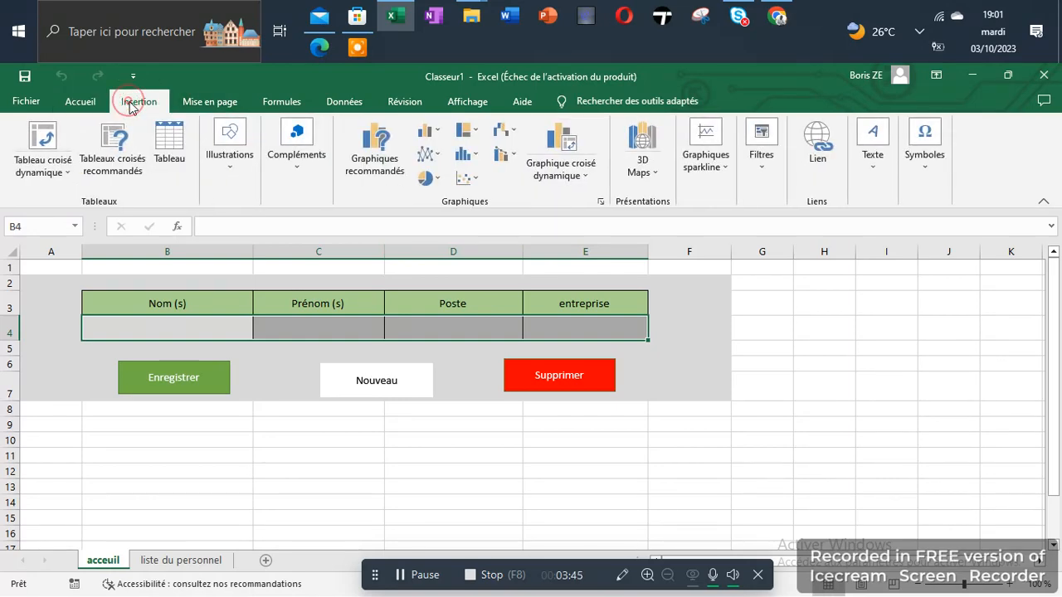
click(103, 105)
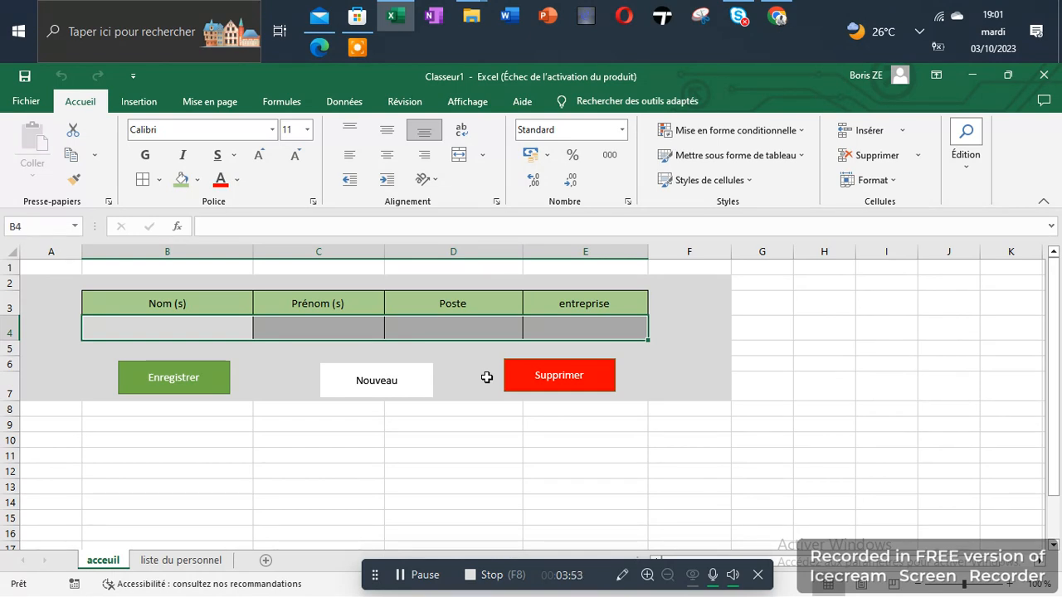
click(436, 489)
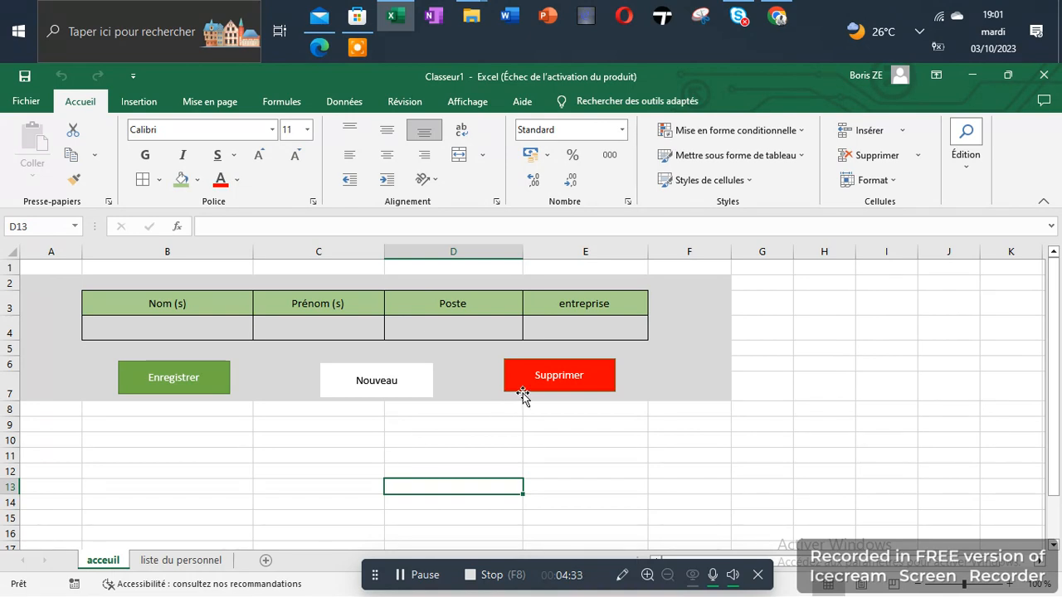
Nudge the red Supprimer shape a few pixels right and down.
drag(523, 393, 529, 398)
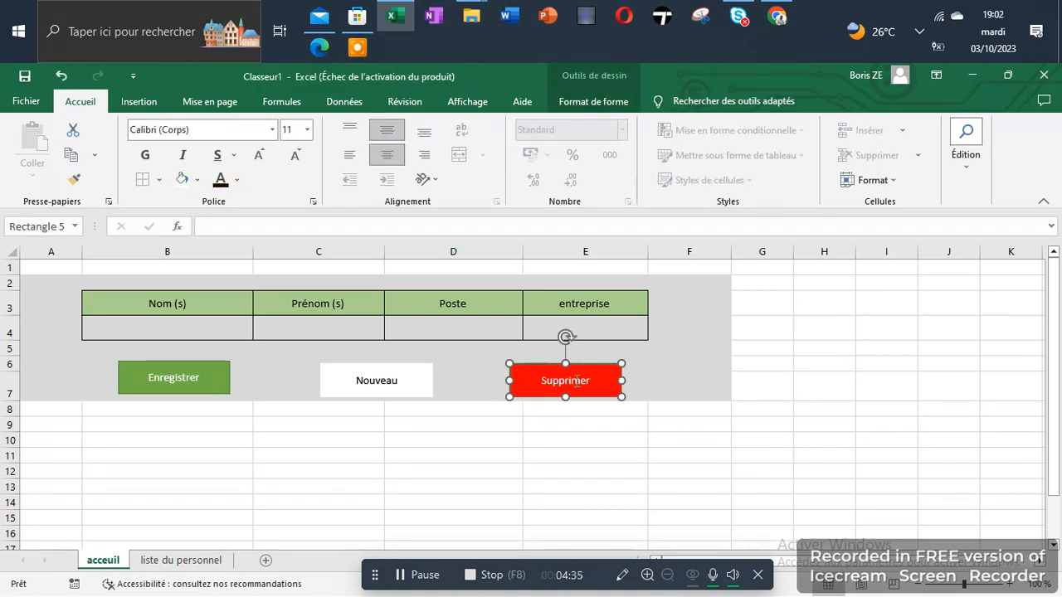